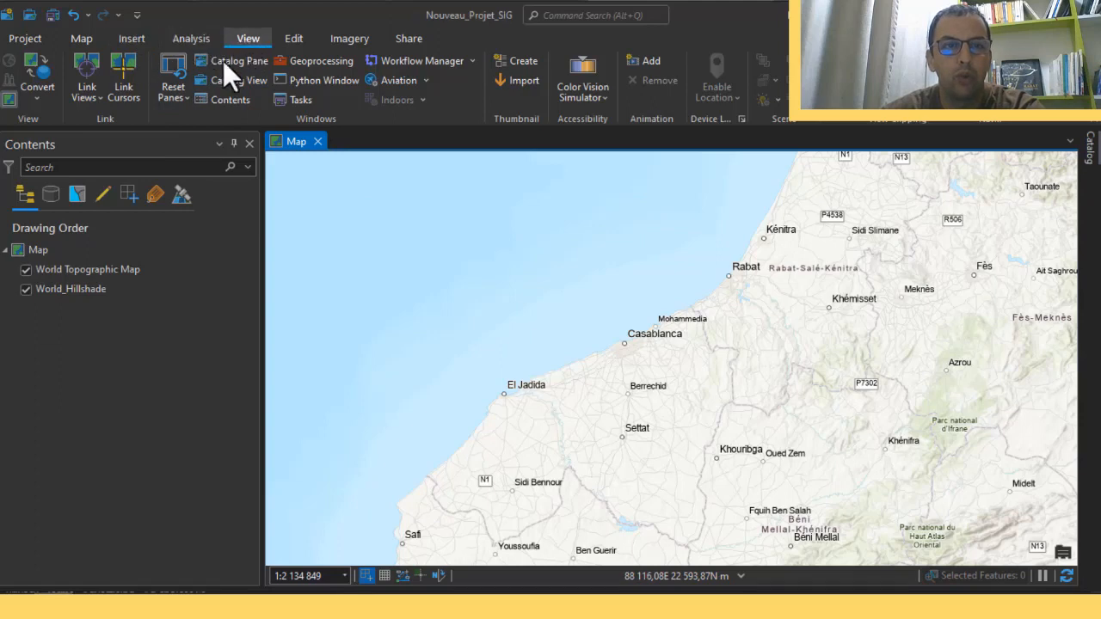
Reset the panes to the default mapping layout and keep the Catalog pane pinned open beside the map.
click(177, 69)
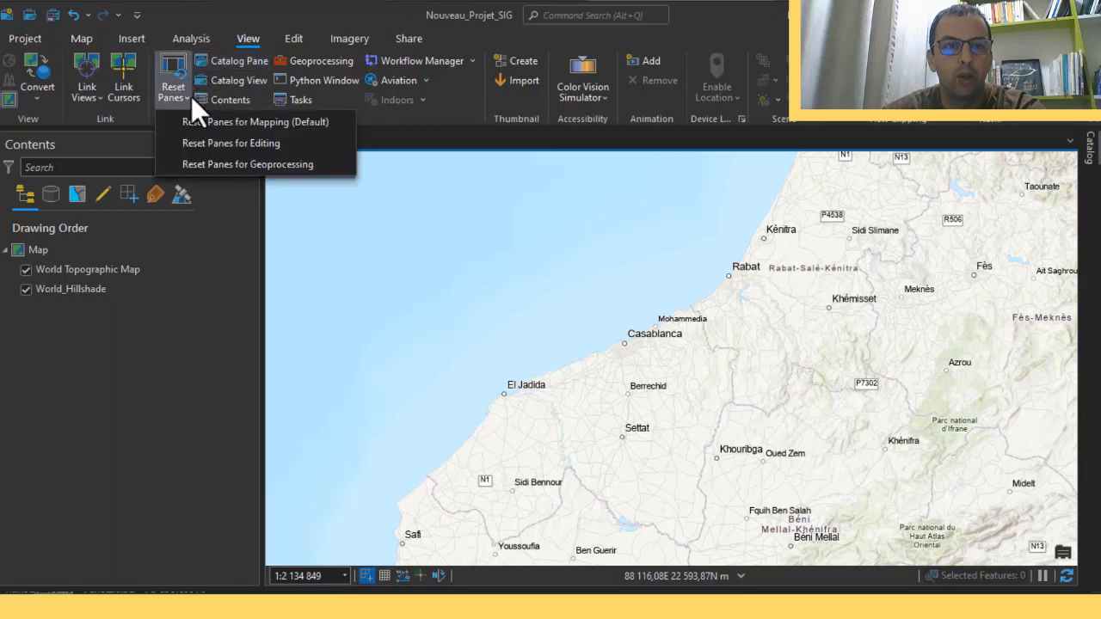
click(204, 118)
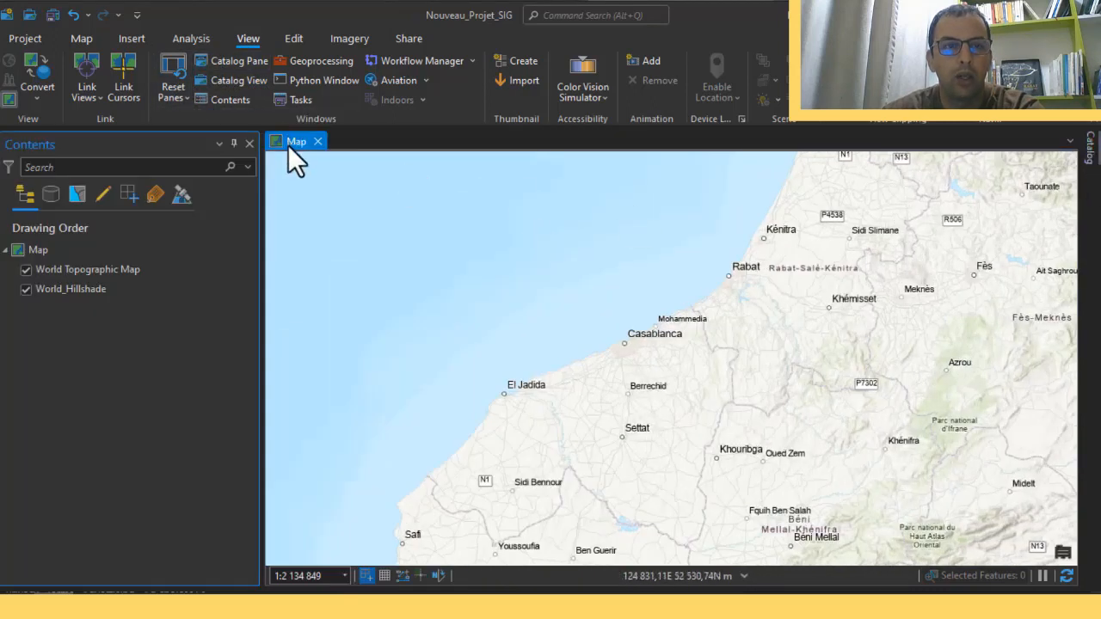
click(233, 80)
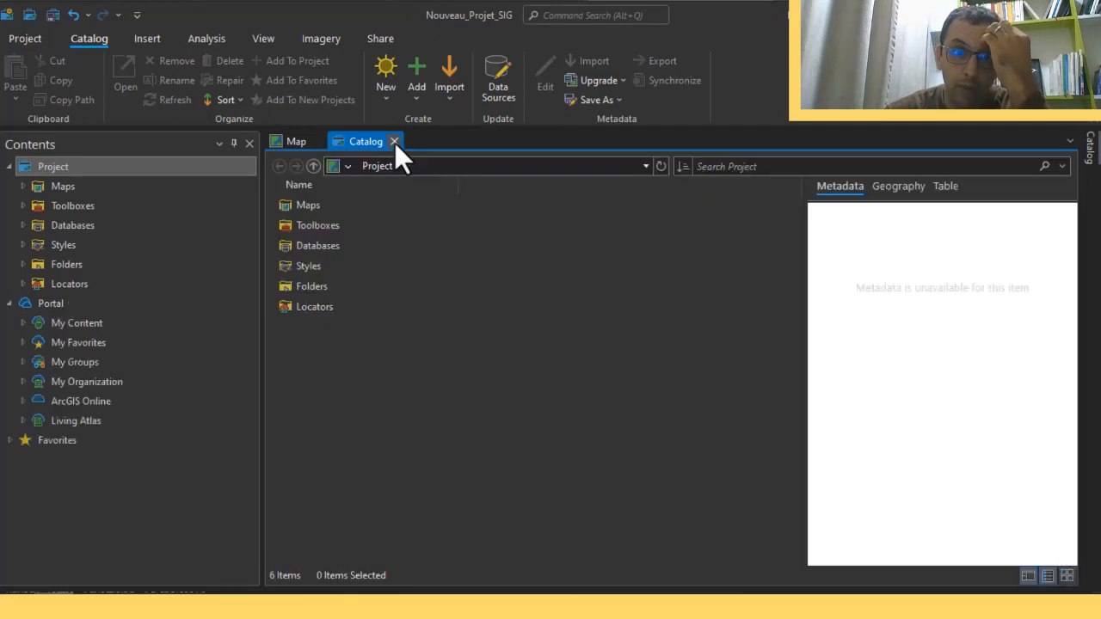
click(394, 142)
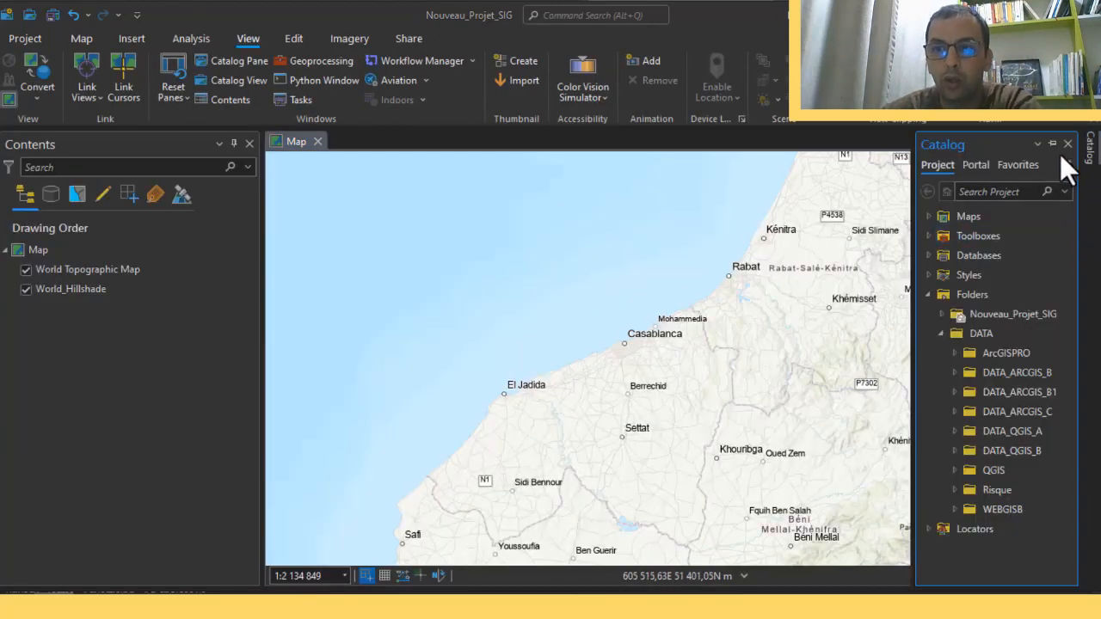
click(1056, 148)
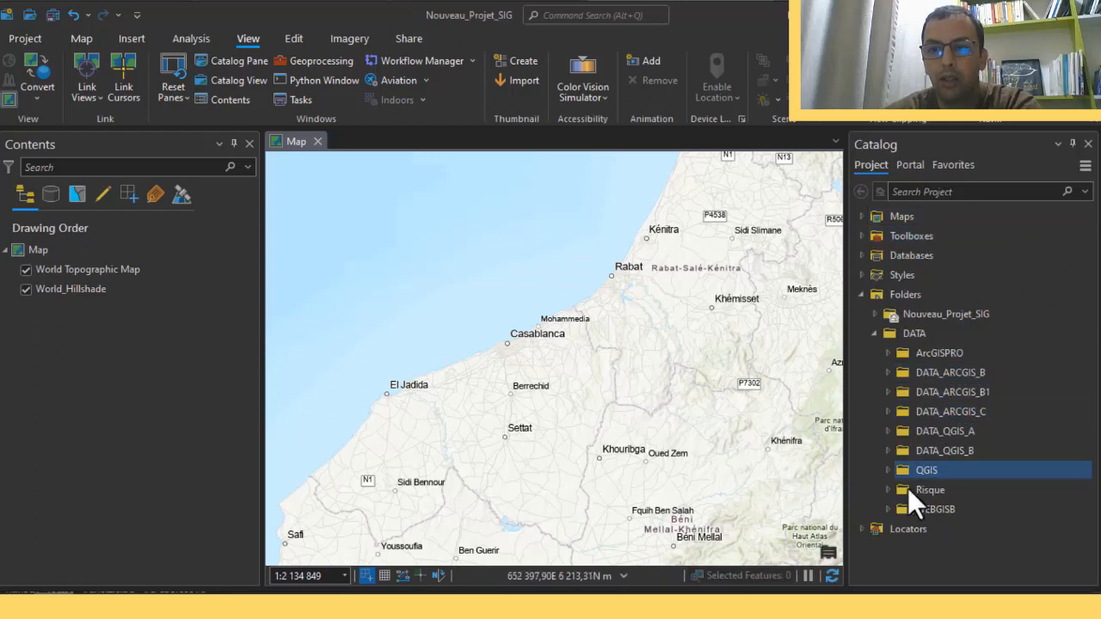
Collapse the DATA folder connection and start creating a new shapefile inside it.
click(874, 333)
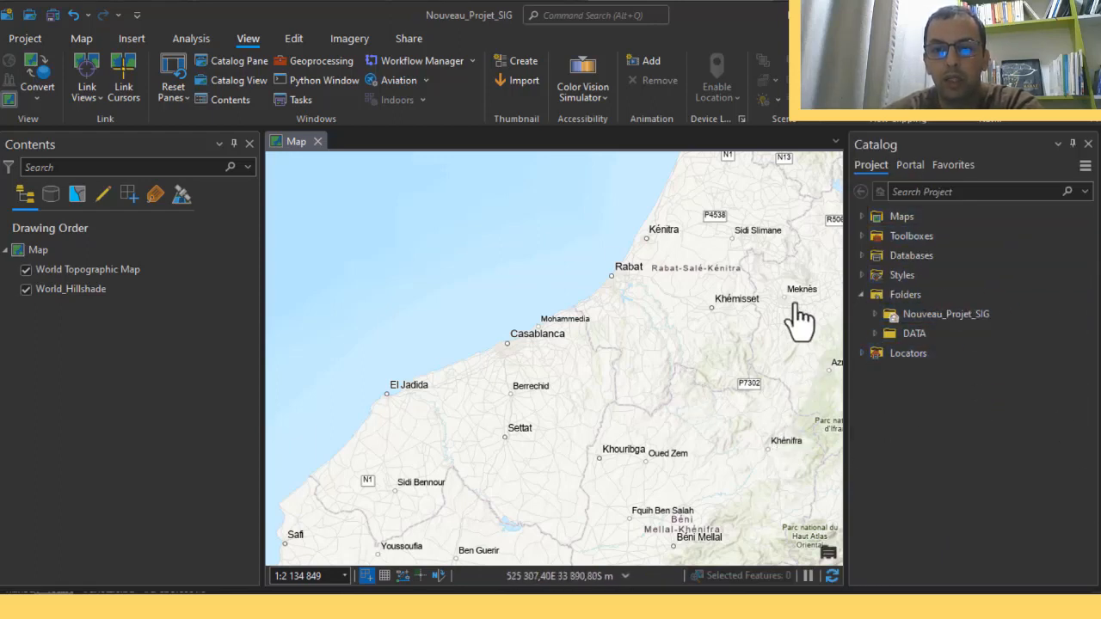
click(962, 295)
click(912, 334)
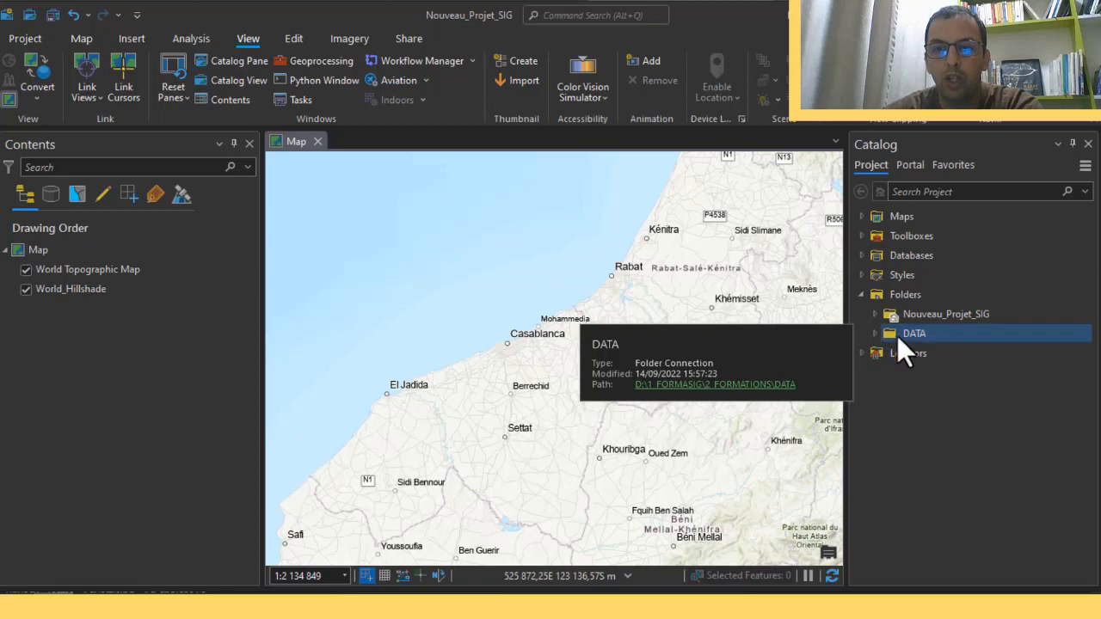
right_click(903, 344)
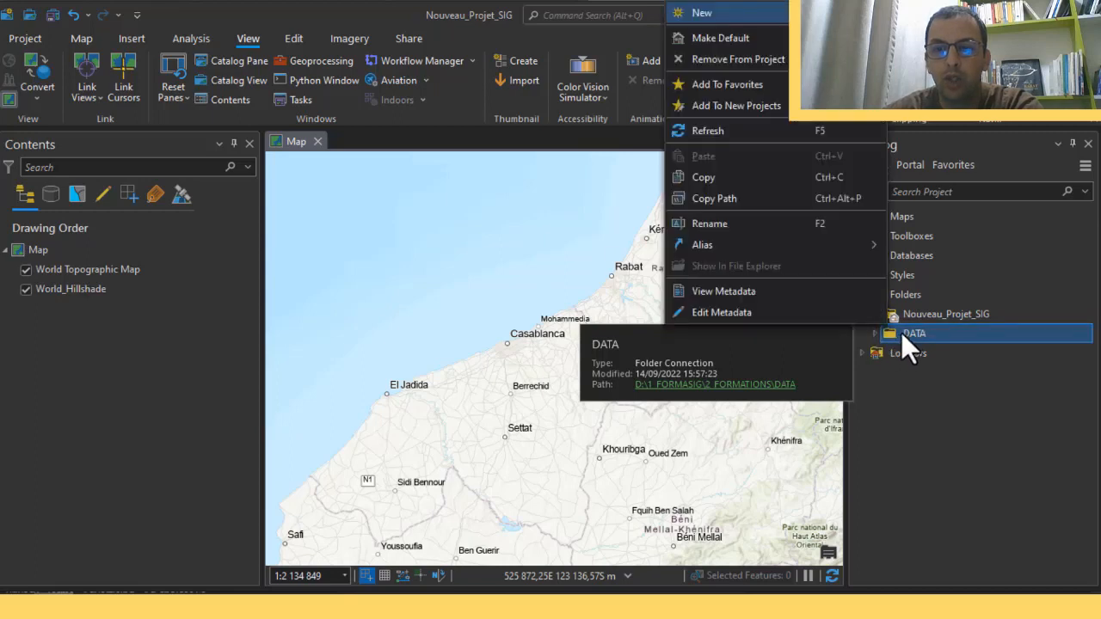
mouse_move(773, 15)
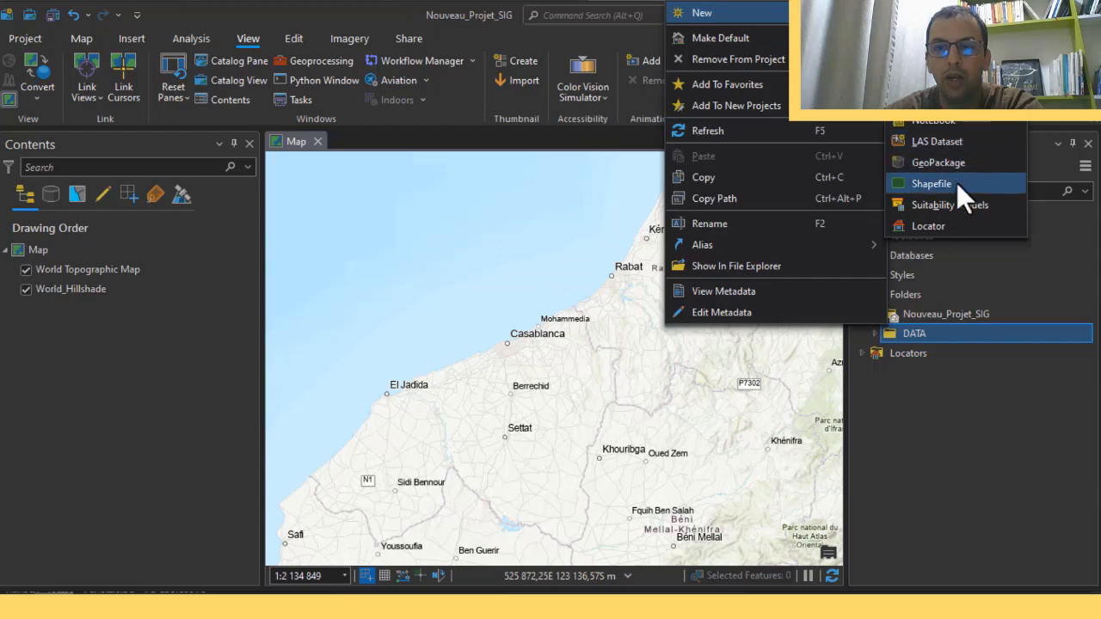
right_click(917, 332)
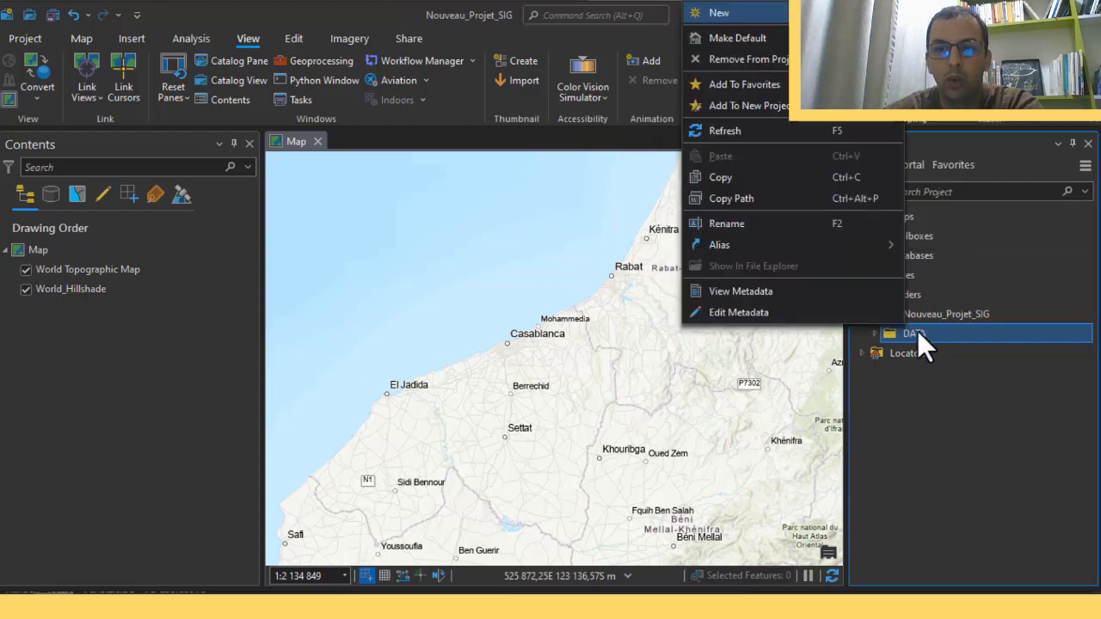
mouse_move(728, 13)
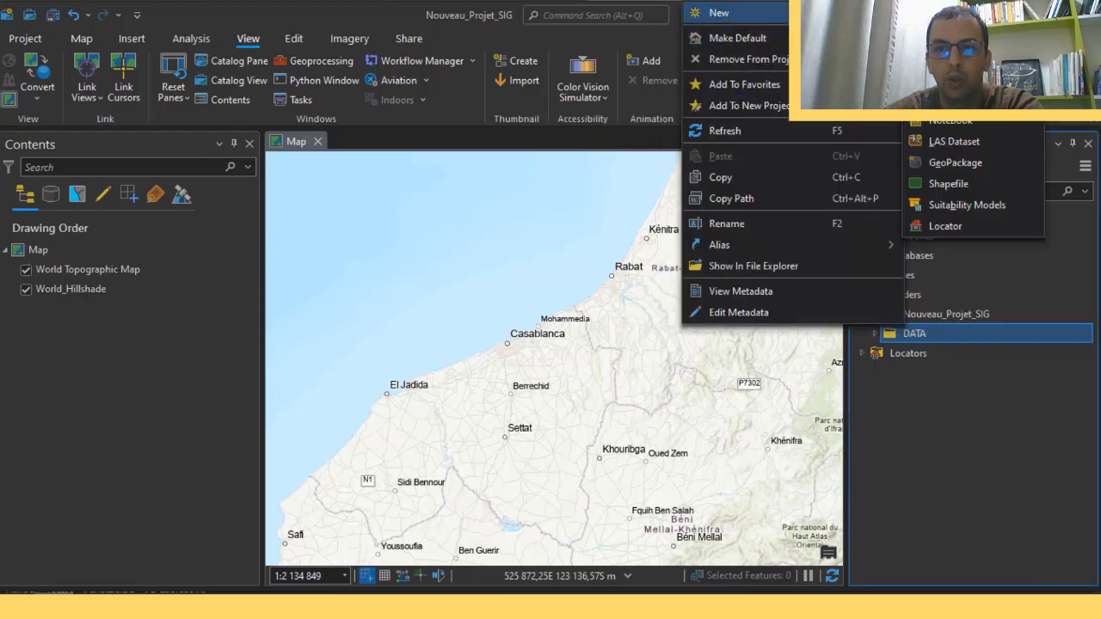
click(953, 186)
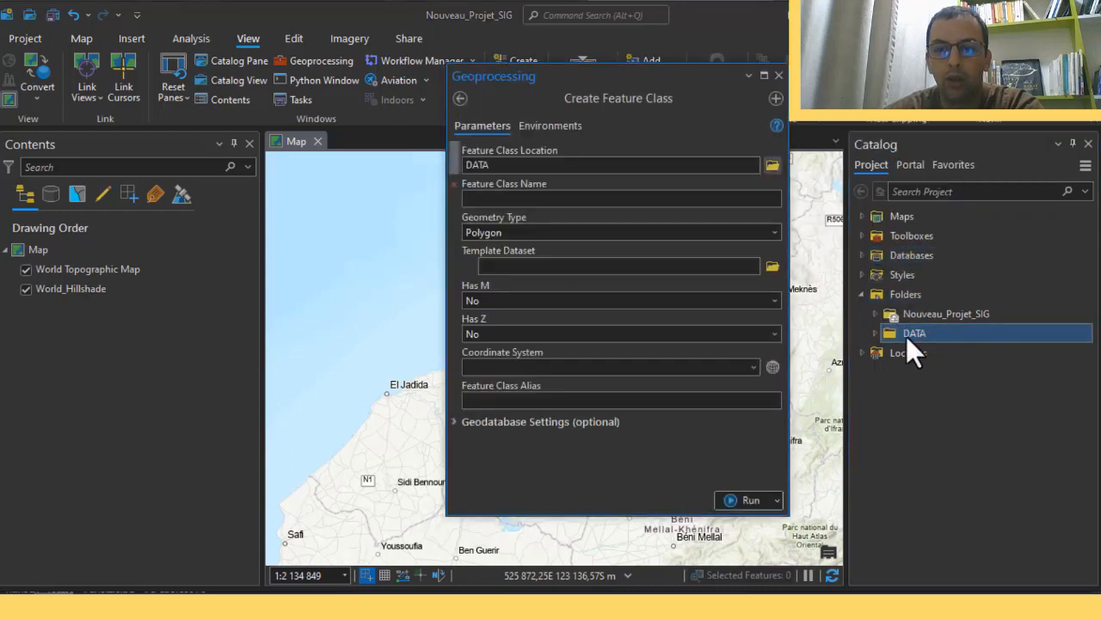
Name the new feature class Routes and set its geometry type to Polyline.
click(499, 200)
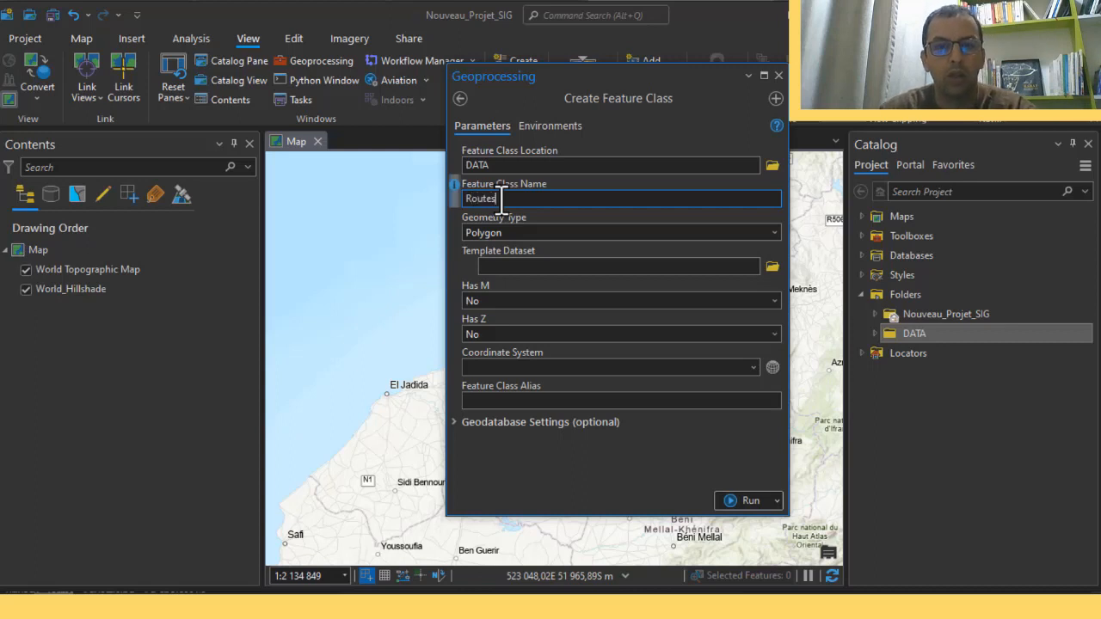
key(Tab)
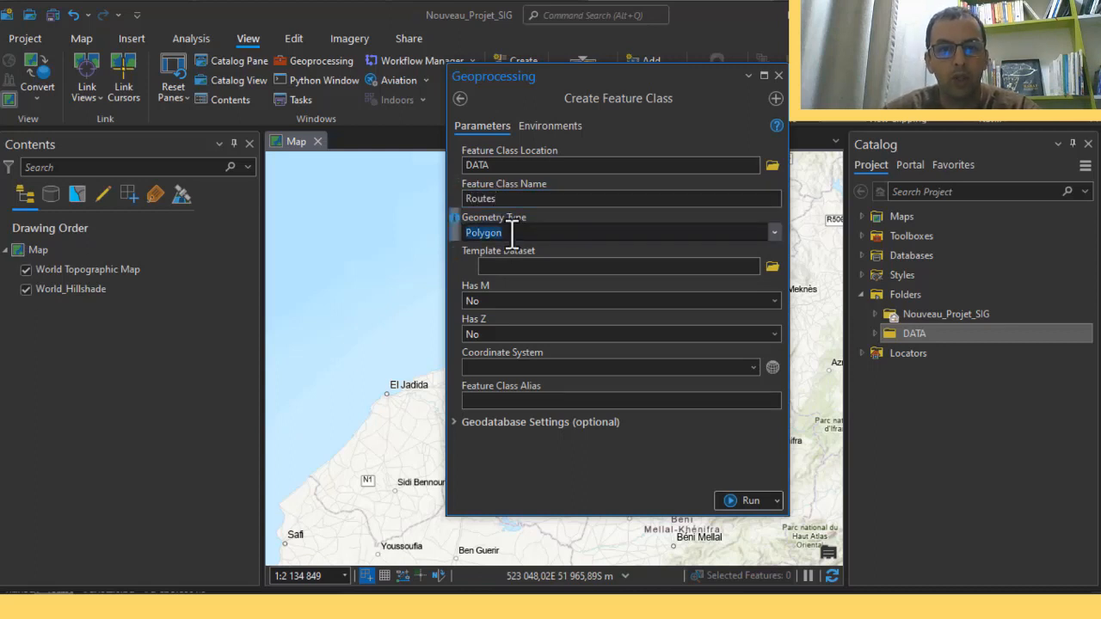
click(773, 232)
click(562, 301)
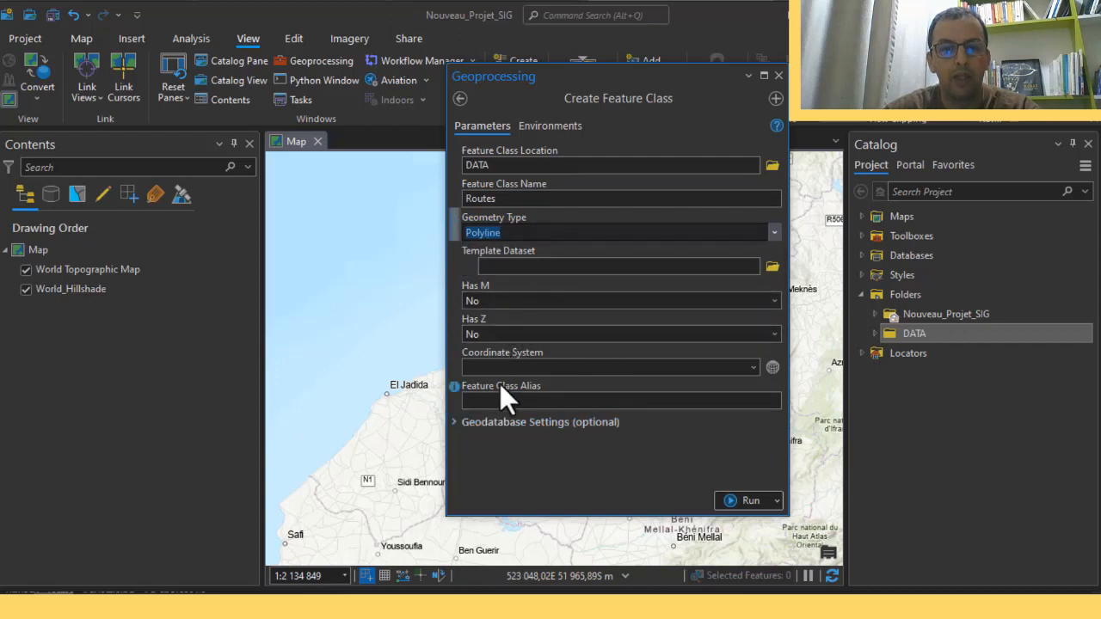
Add the projected coordinate system Nord Maroc, found under the African national grids, to the coordinate system favorites.
click(773, 367)
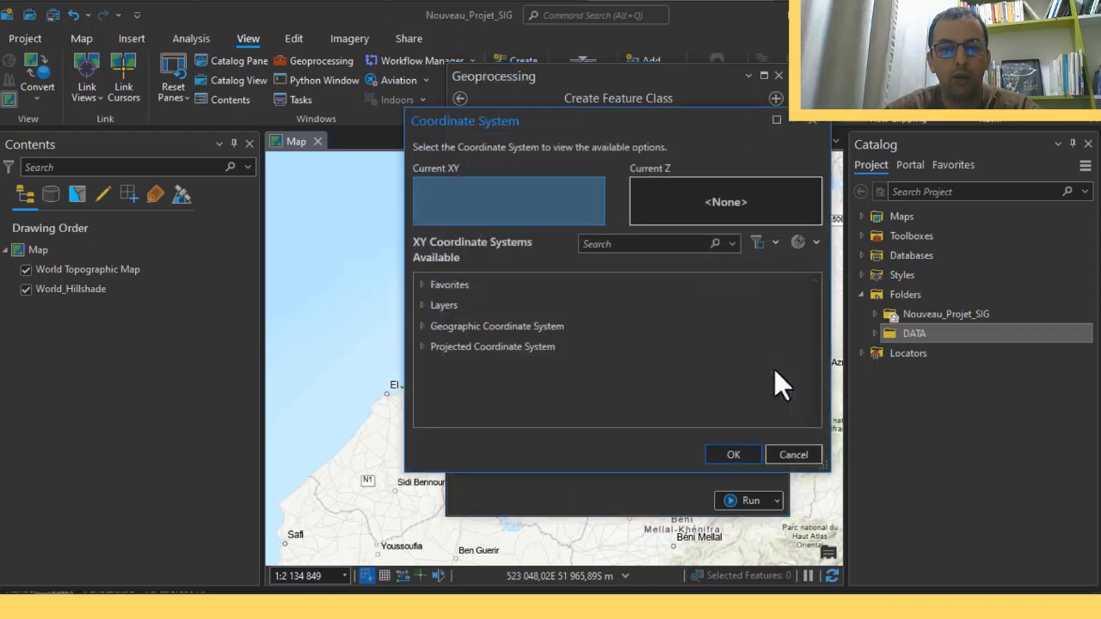
click(423, 347)
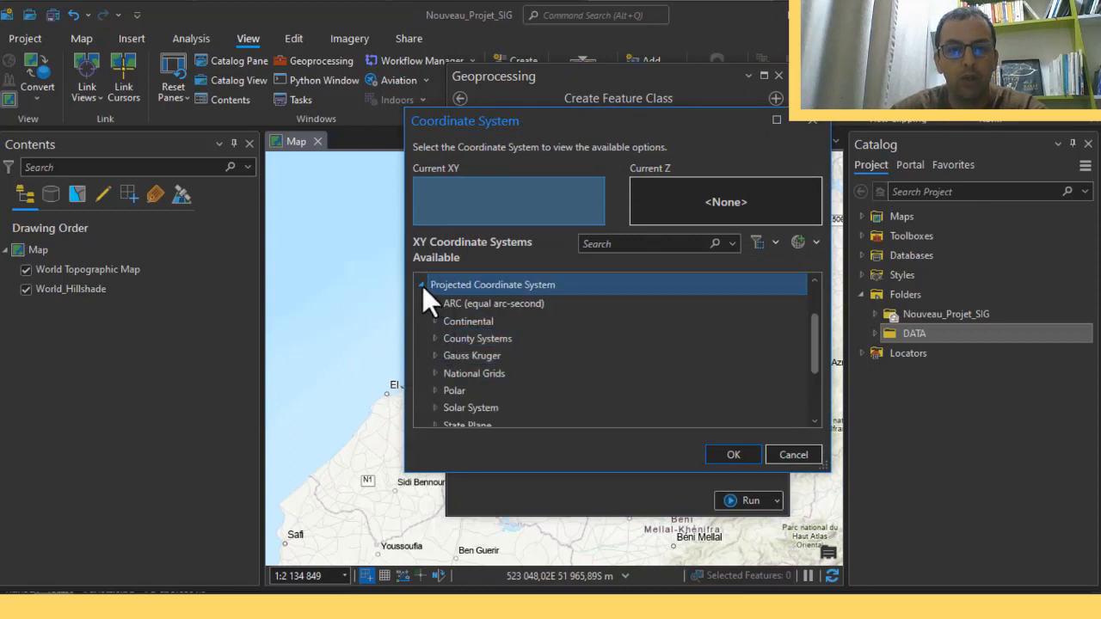
click(422, 285)
click(425, 321)
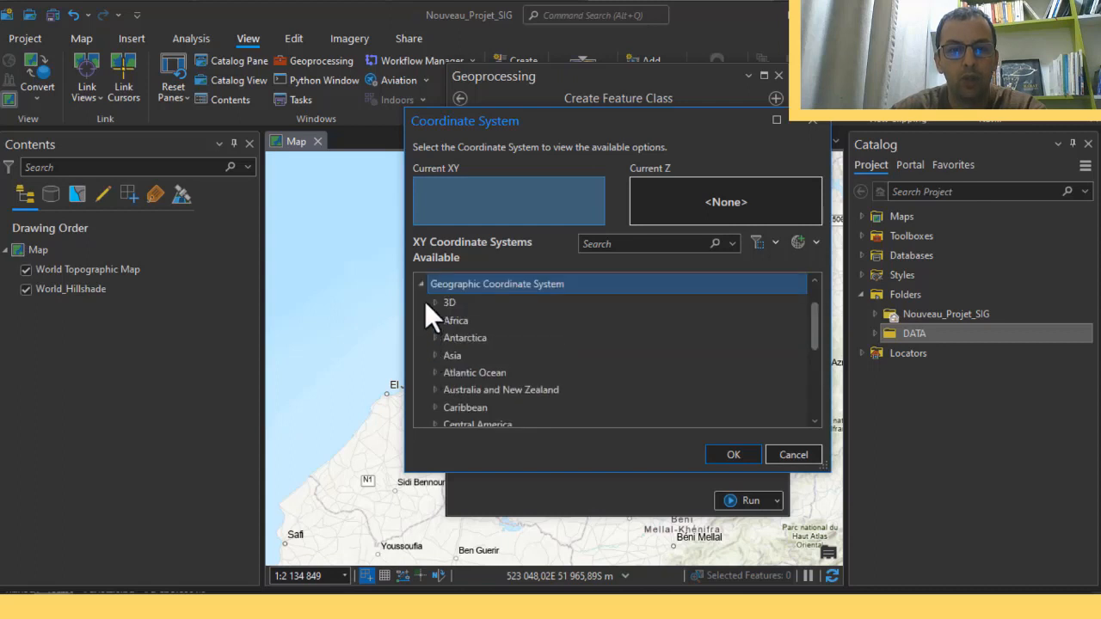
click(422, 285)
click(421, 346)
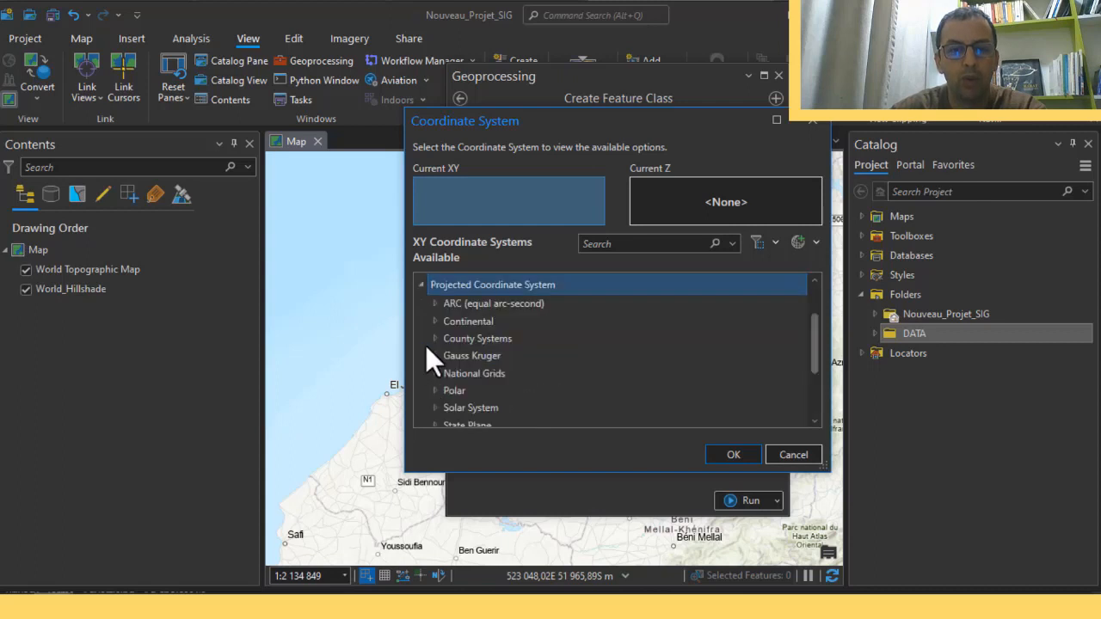
click(433, 371)
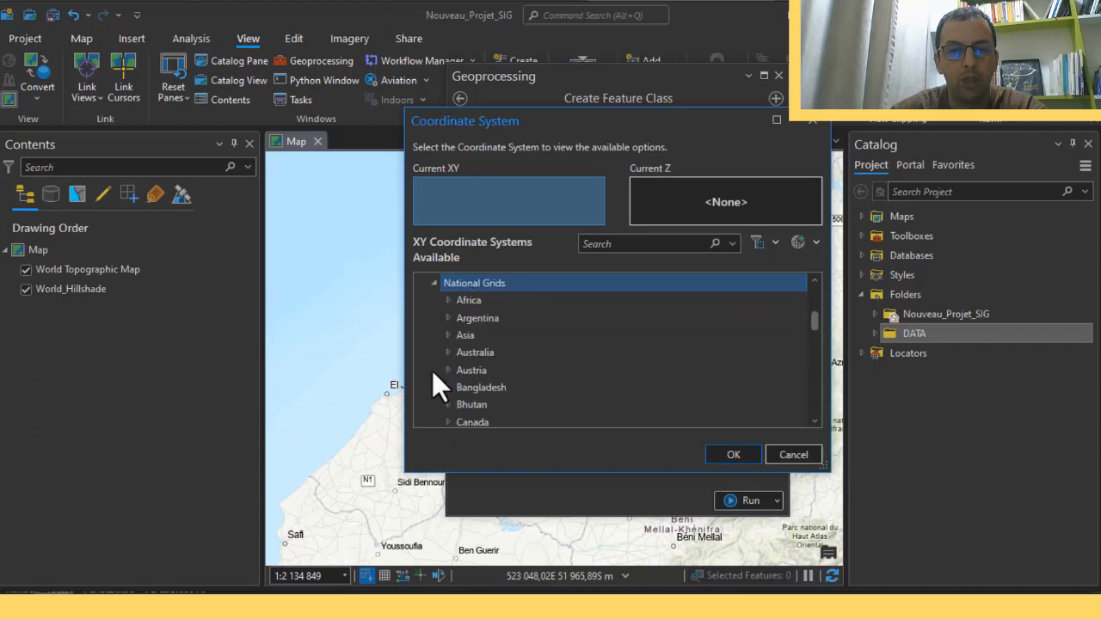
click(444, 299)
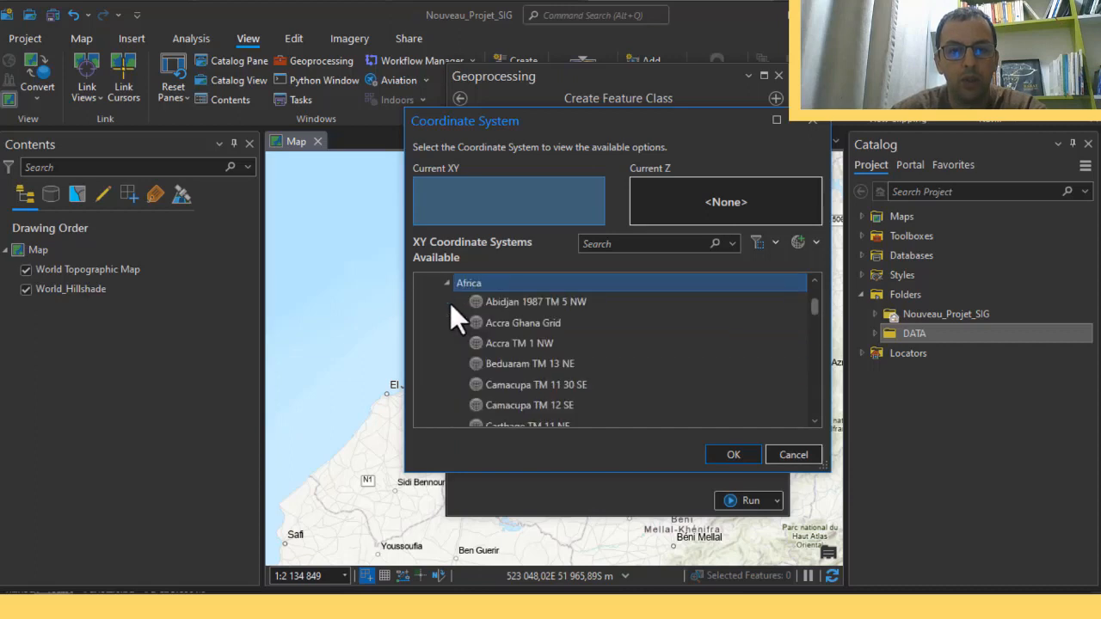
scroll(453, 314, down, 4)
scroll(519, 367, down, 4)
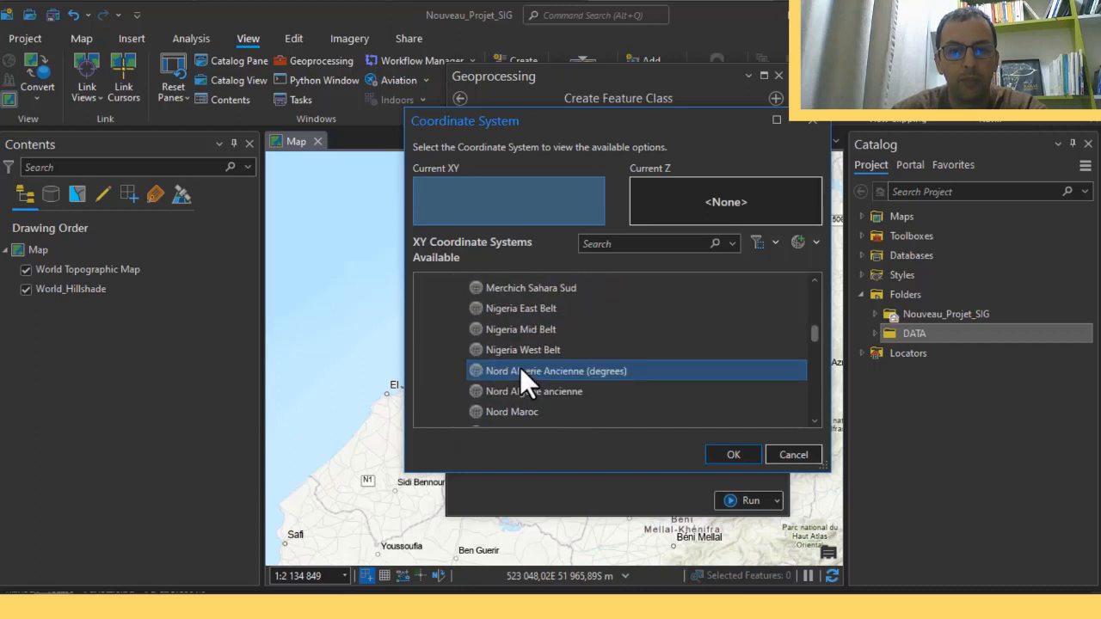
scroll(521, 367, down, 3)
scroll(520, 367, up, 1)
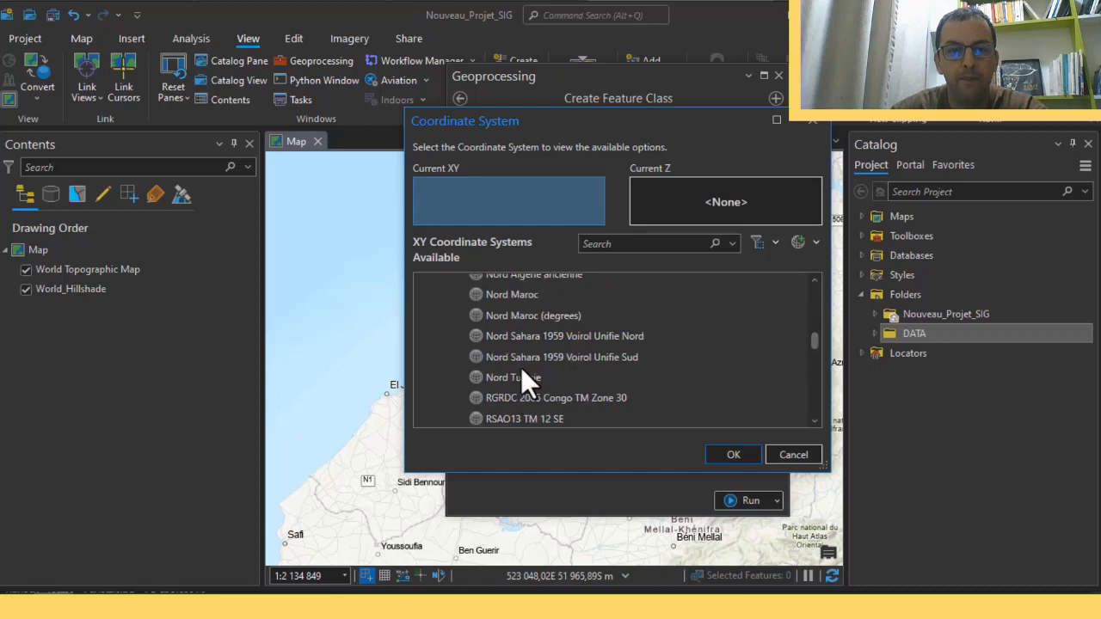
right_click(521, 299)
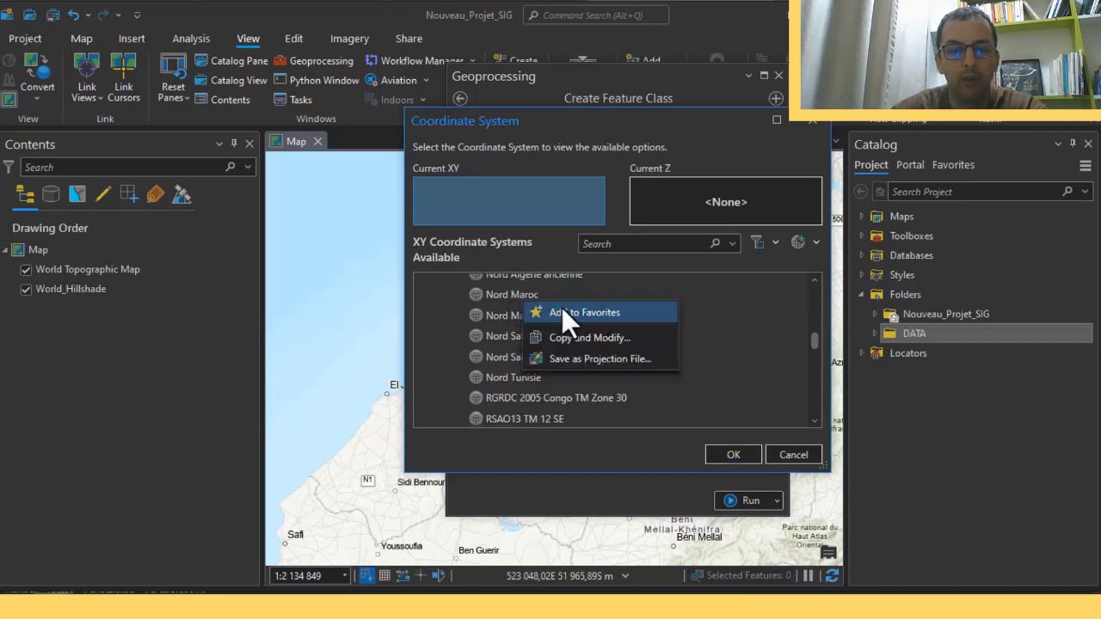
click(568, 310)
Assign the favorite Nord Maroc as the XY coordinate system of the Routes feature class.
scroll(572, 344, up, 15)
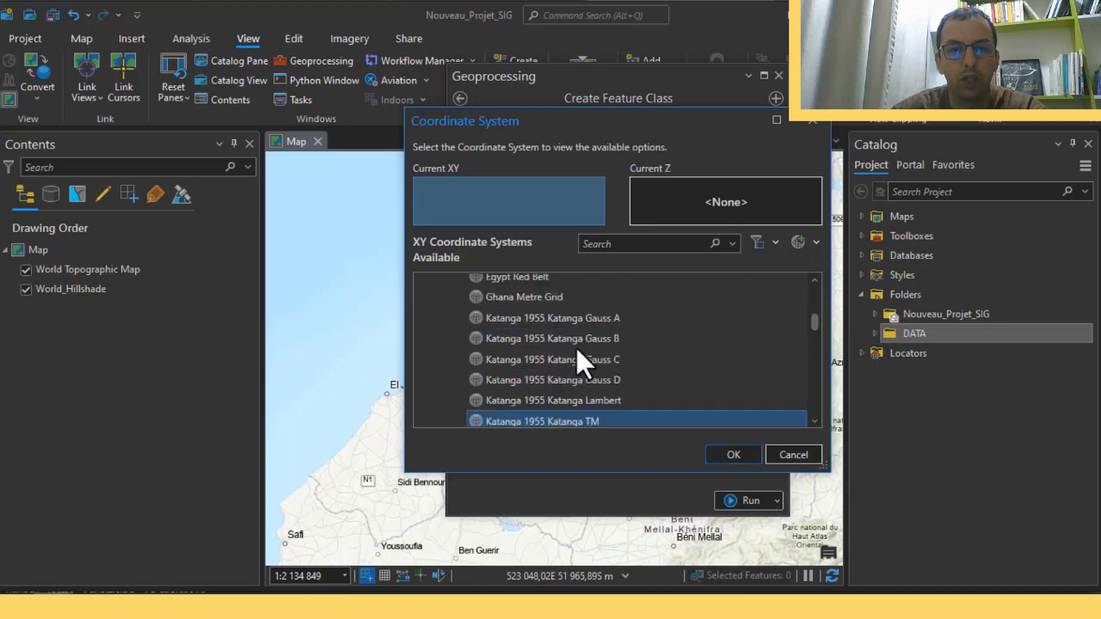
scroll(577, 356, up, 2)
click(421, 345)
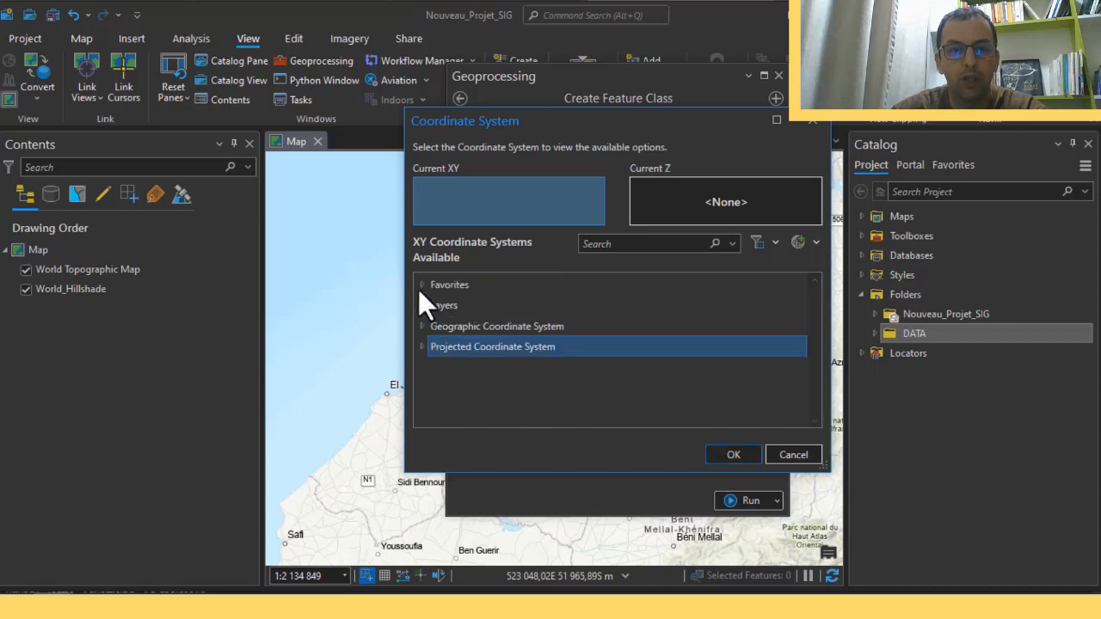
click(420, 284)
click(475, 327)
click(465, 325)
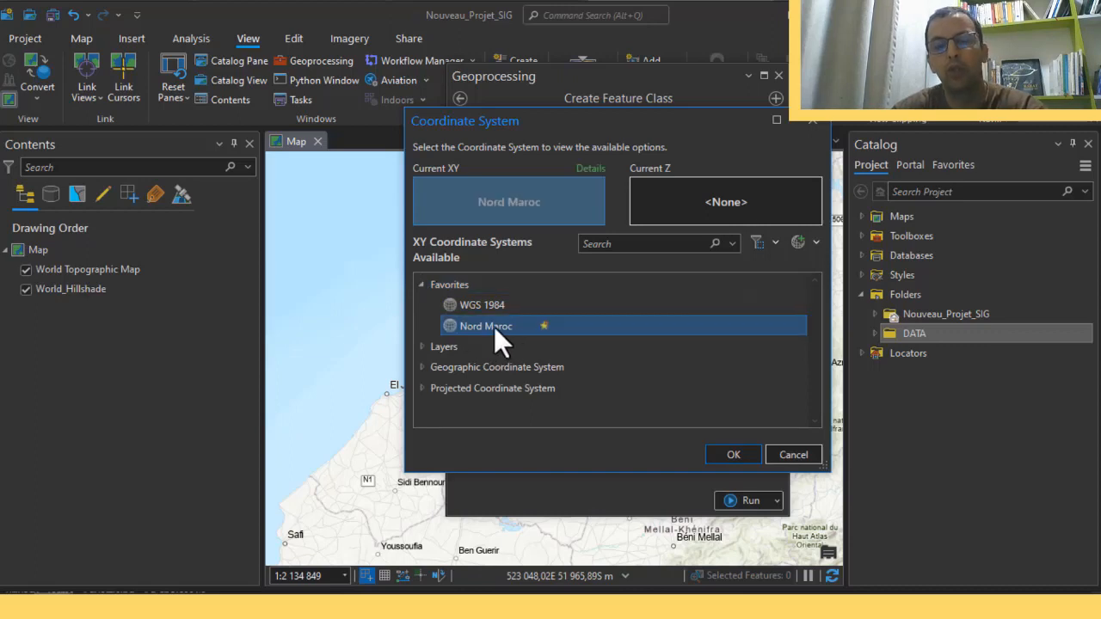
click(733, 454)
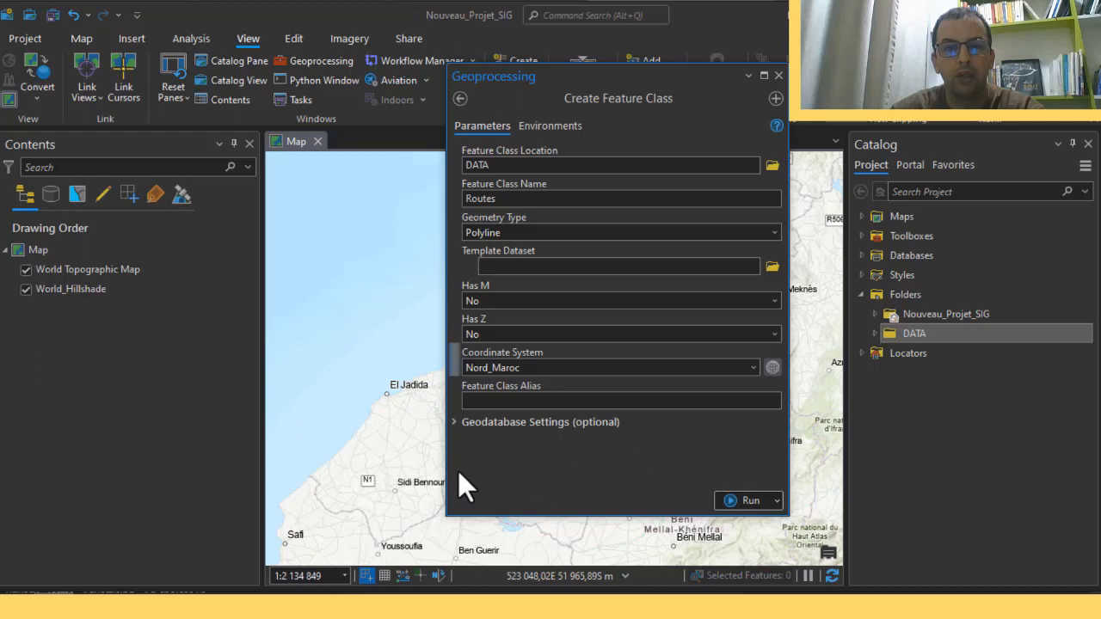
Run Create Feature Class, close the tool and check the DATA folder for the Routes shapefile.
click(737, 498)
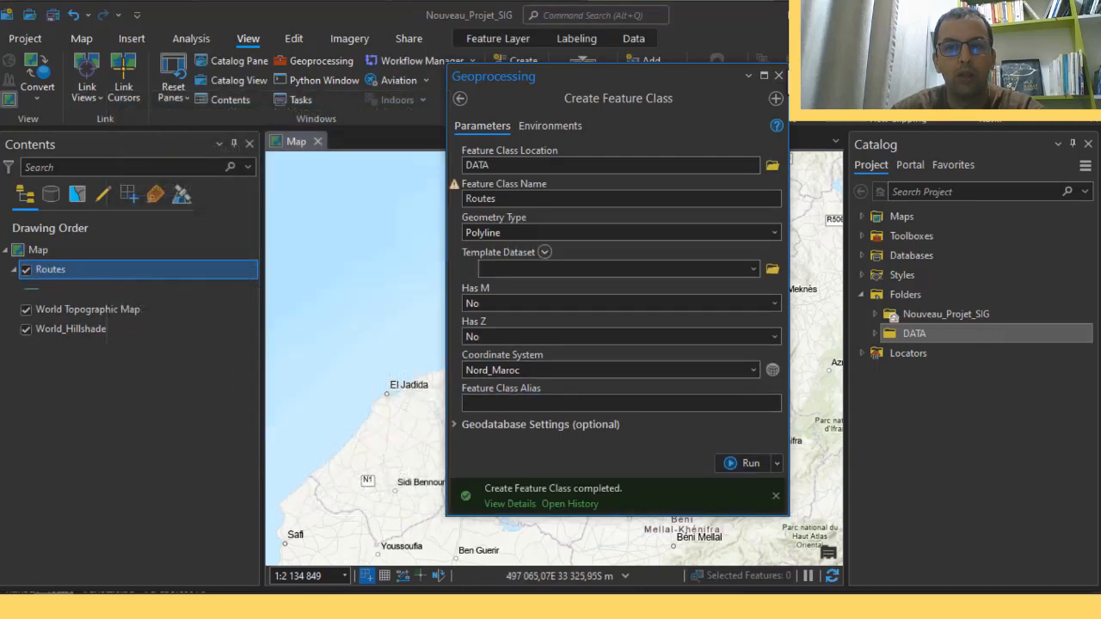
click(778, 76)
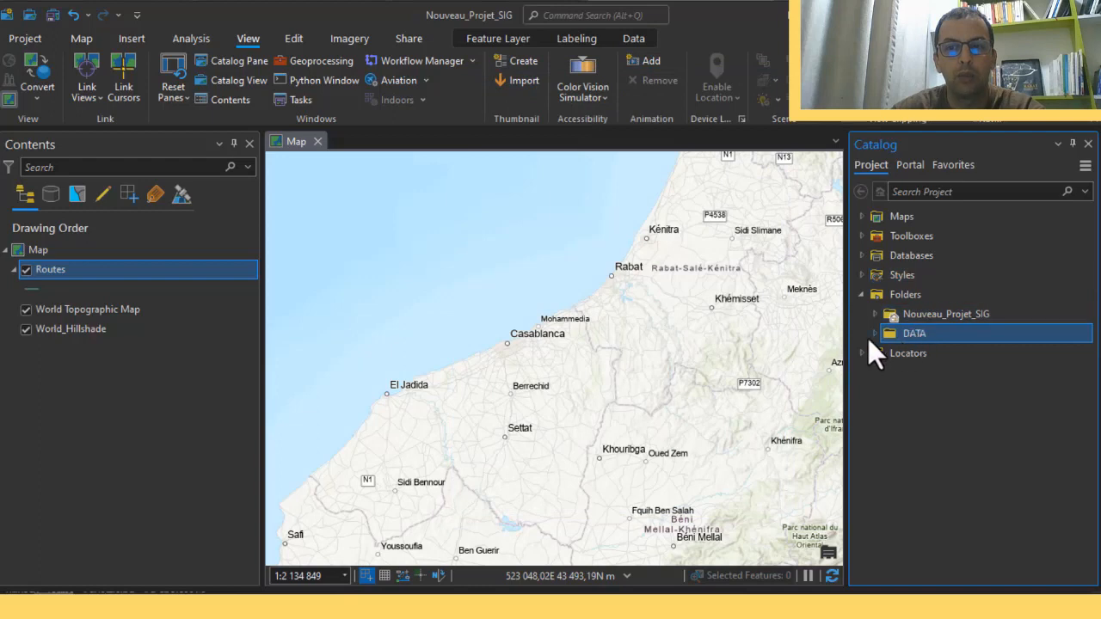
click(874, 332)
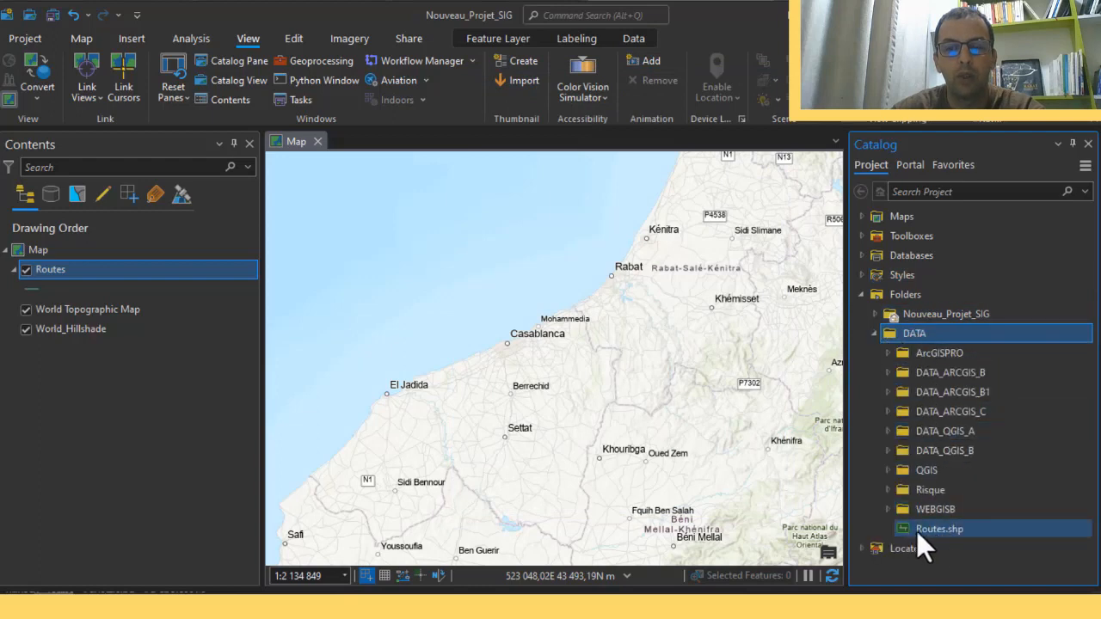
mouse_move(921, 531)
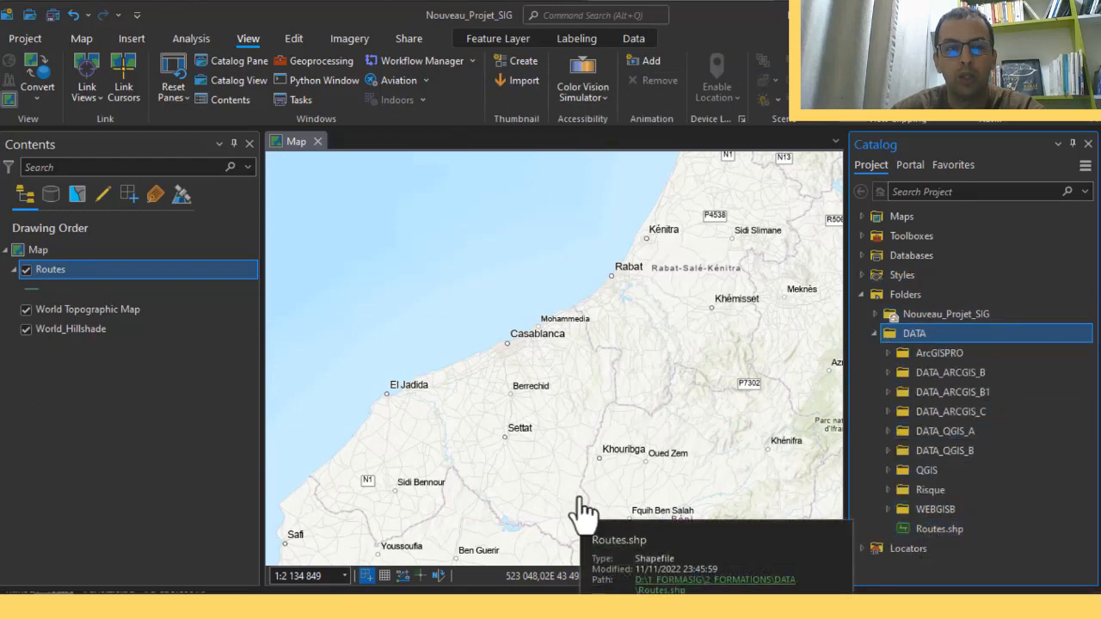
Open the field design of the Routes layer and add a field named Nom with the Text data type.
right_click(54, 273)
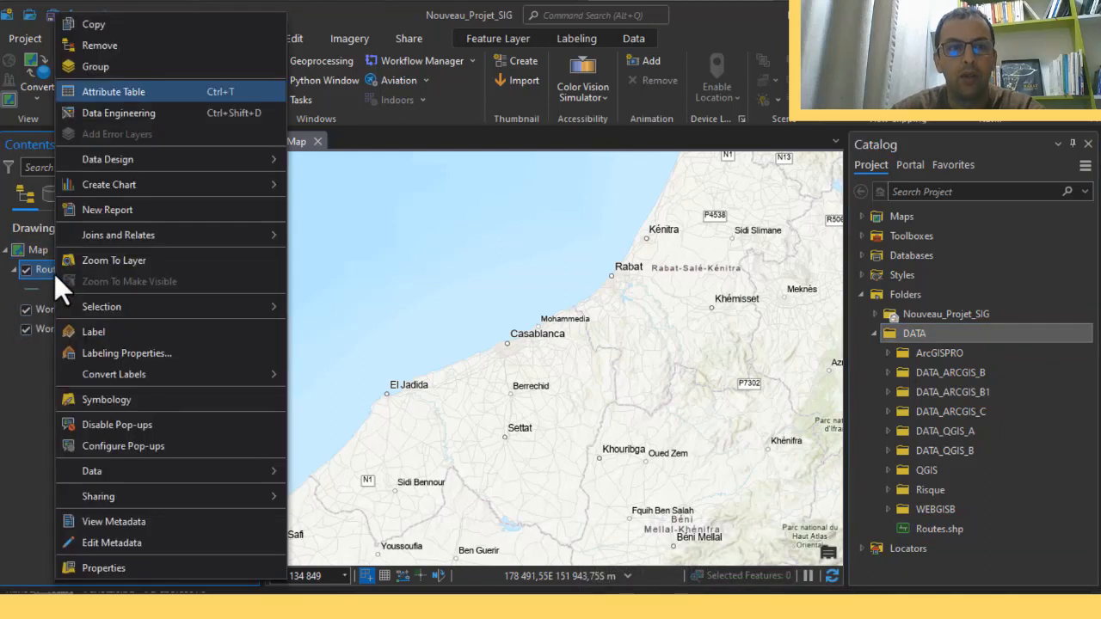
click(34, 377)
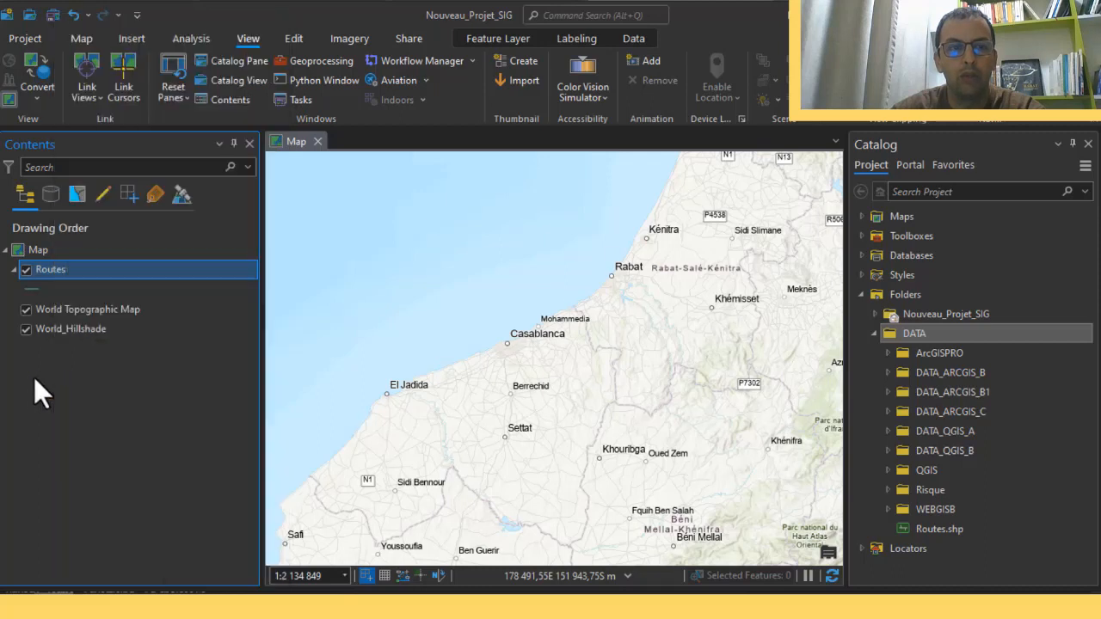
right_click(50, 275)
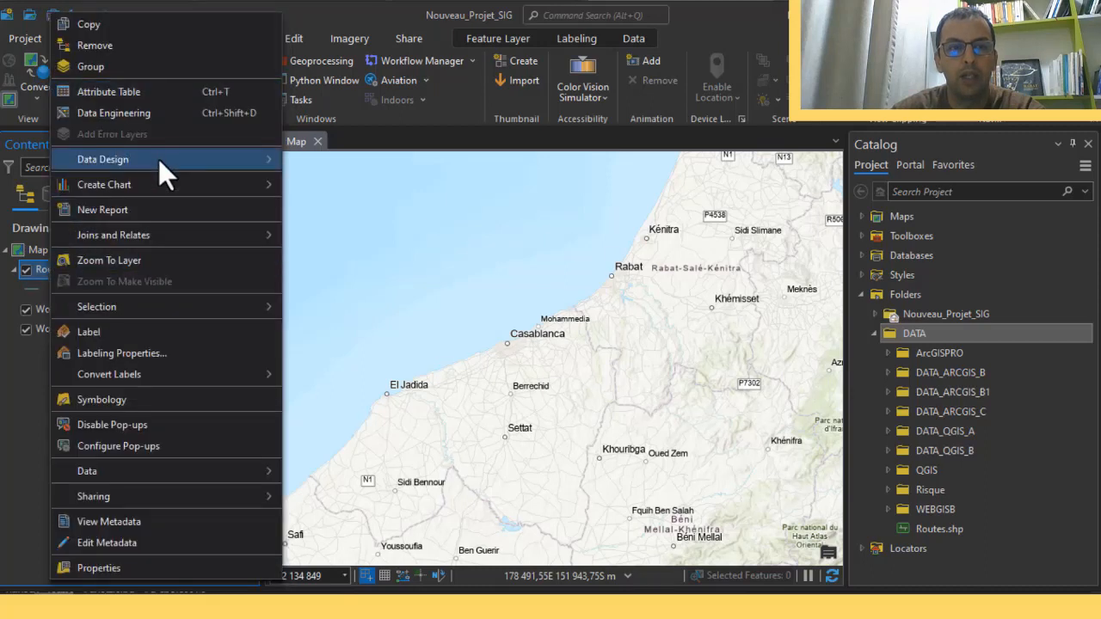
mouse_move(158, 159)
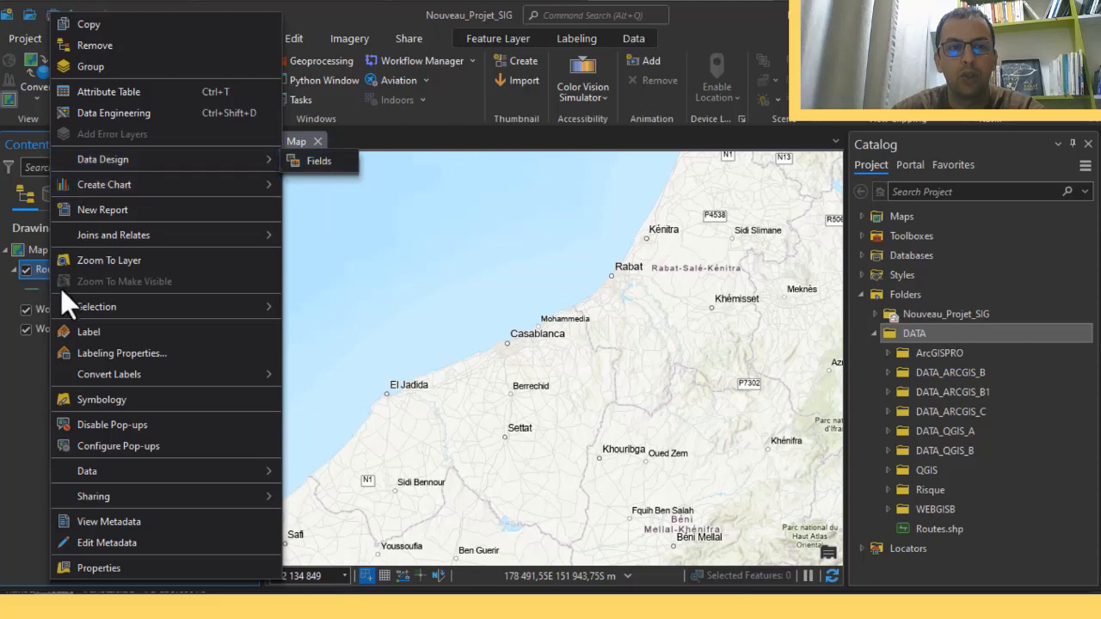
click(312, 162)
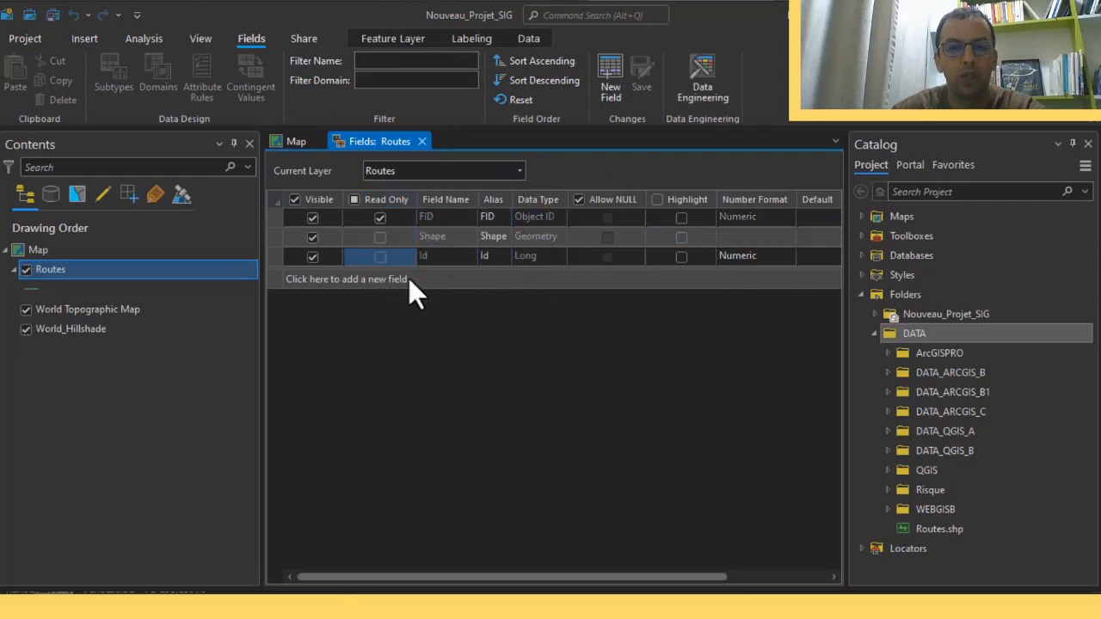
click(415, 281)
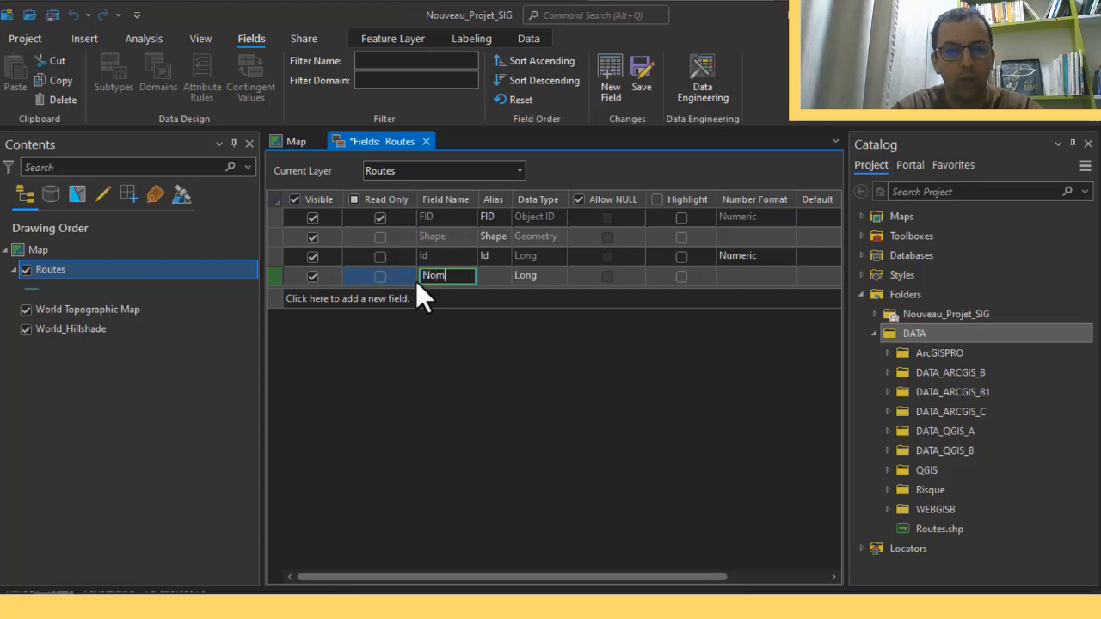
click(522, 277)
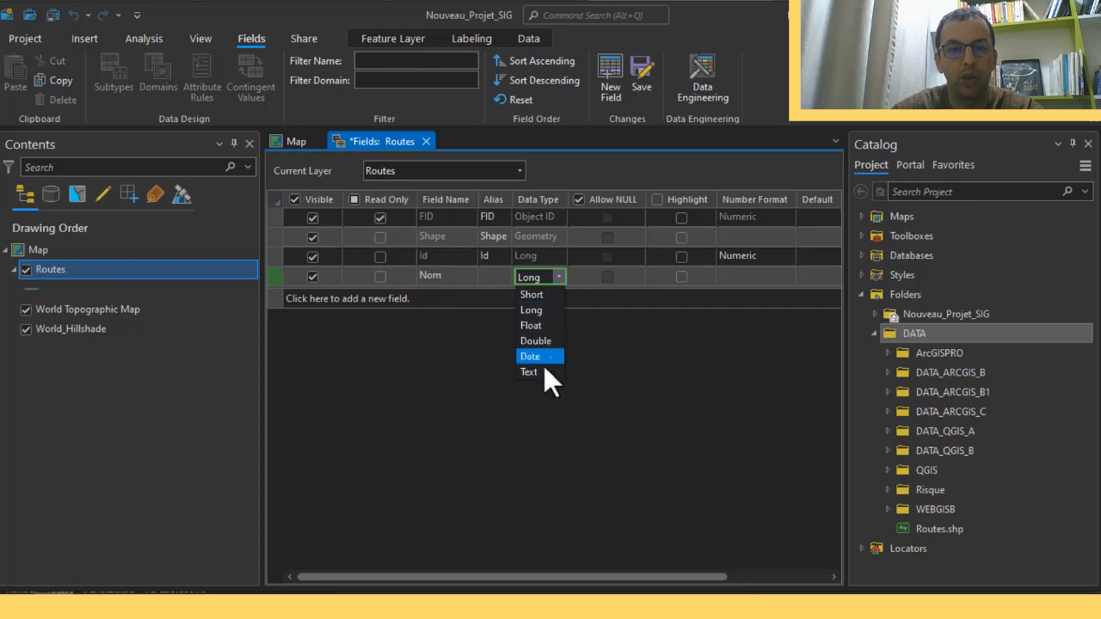
click(542, 371)
Add a Double field named Largeur to Routes, save the field changes and close the fields view.
click(454, 298)
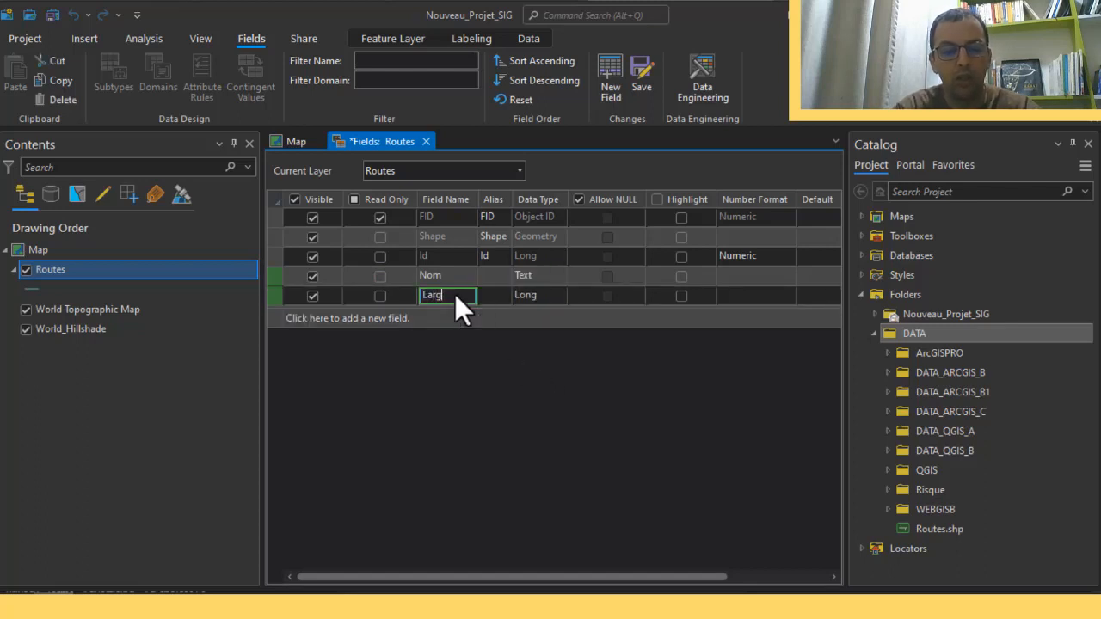
click(536, 299)
click(536, 299)
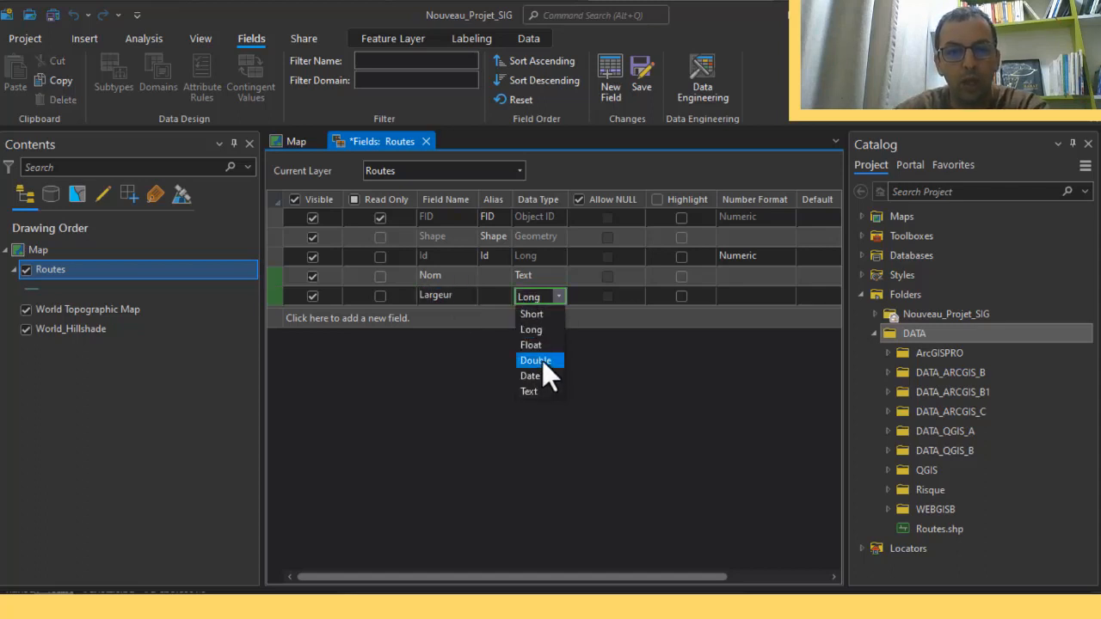
click(537, 360)
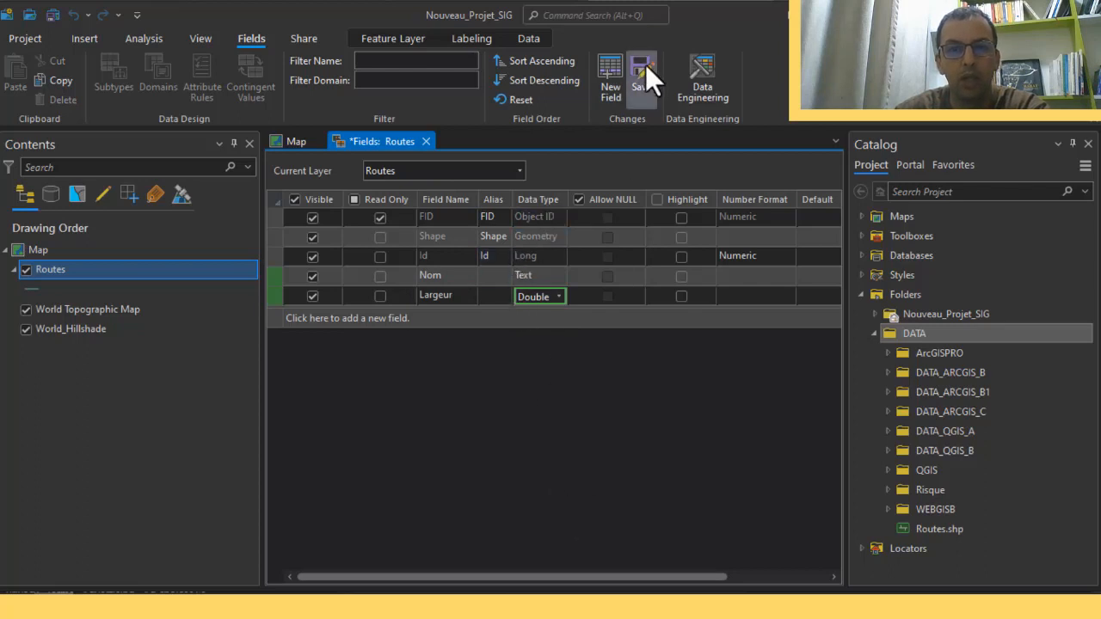
click(643, 69)
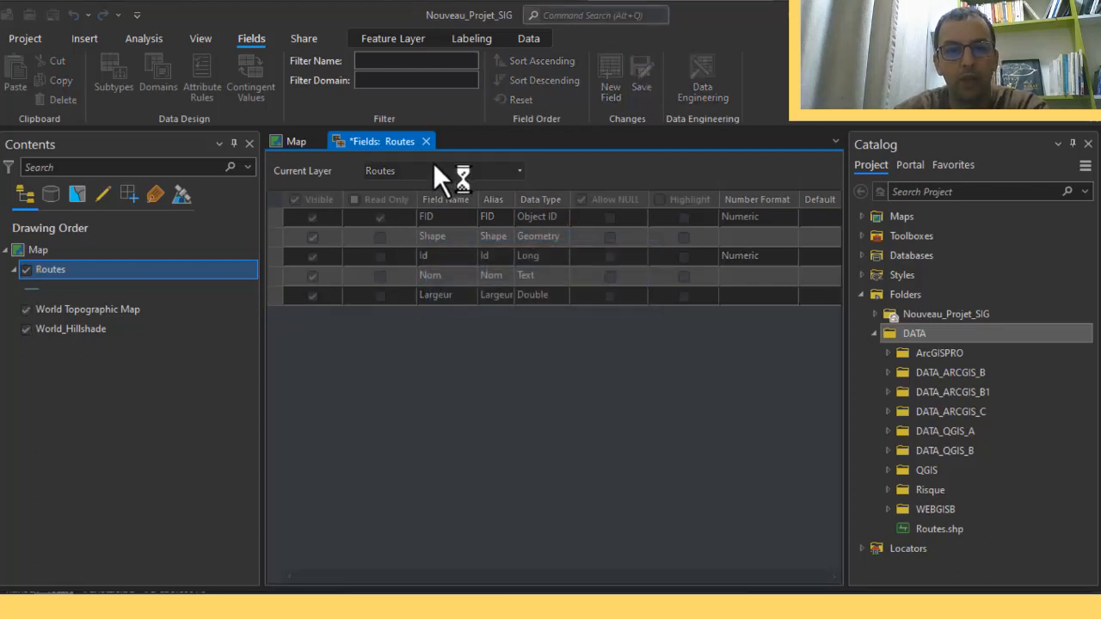
click(421, 141)
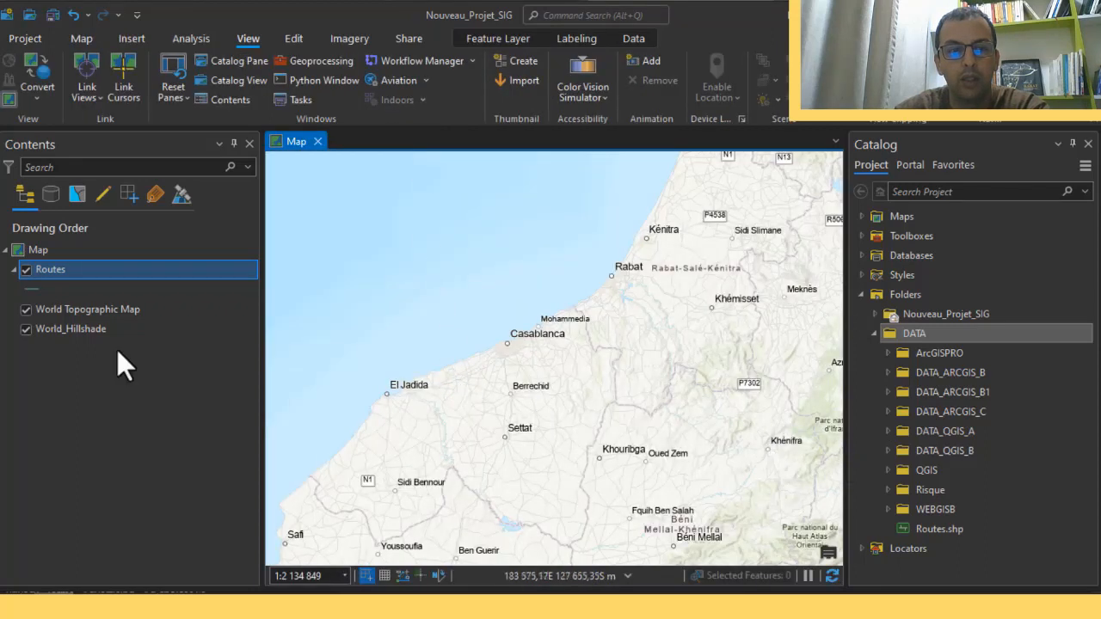
Check the columns in the attribute table of the Routes layer and close the table.
right_click(48, 268)
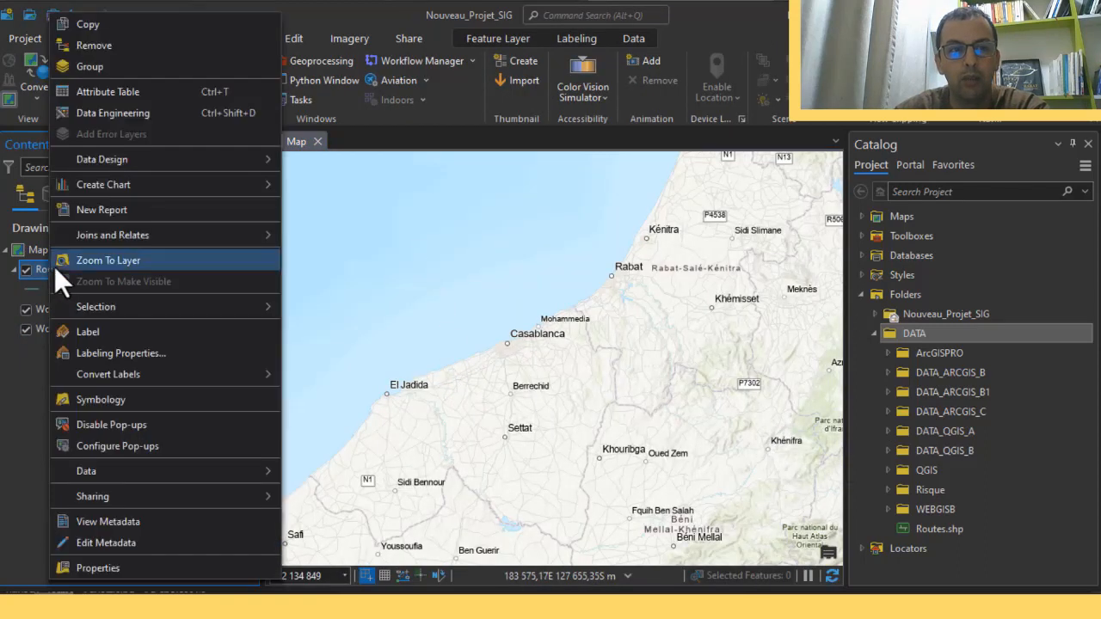
click(97, 92)
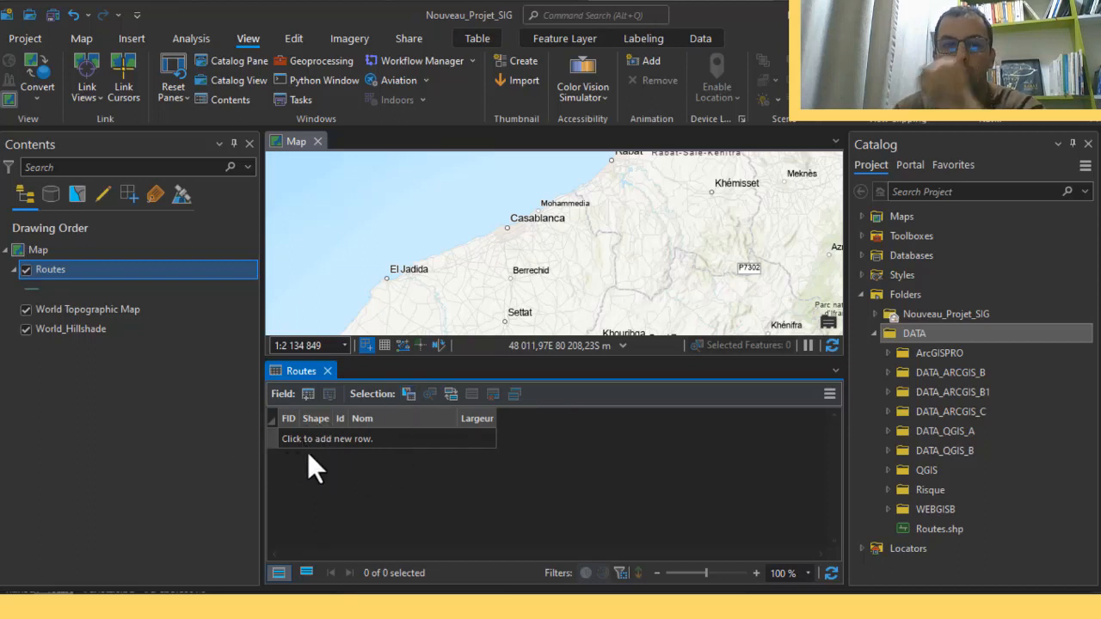
click(327, 371)
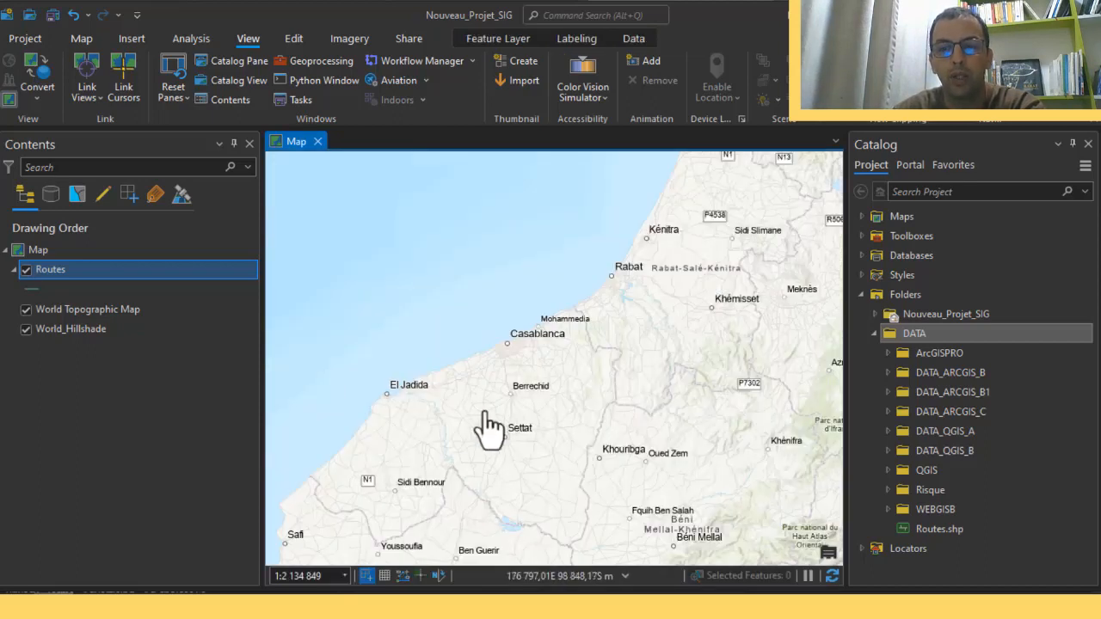
Create a new file geodatabase in the DATA folder.
right_click(905, 333)
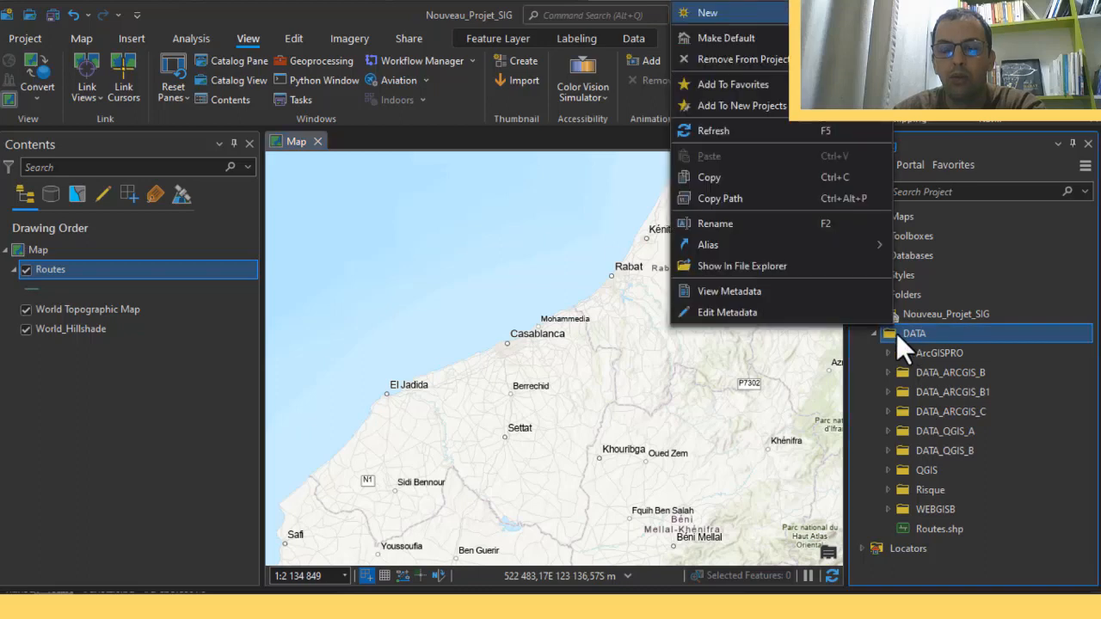
mouse_move(750, 16)
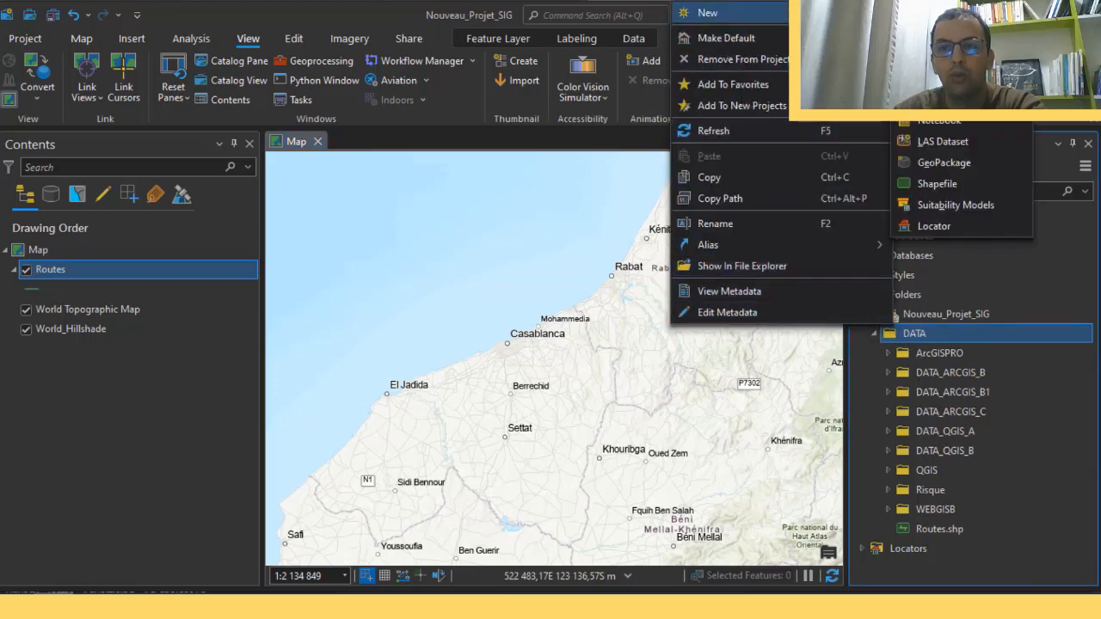
right_click(915, 334)
mouse_move(774, 14)
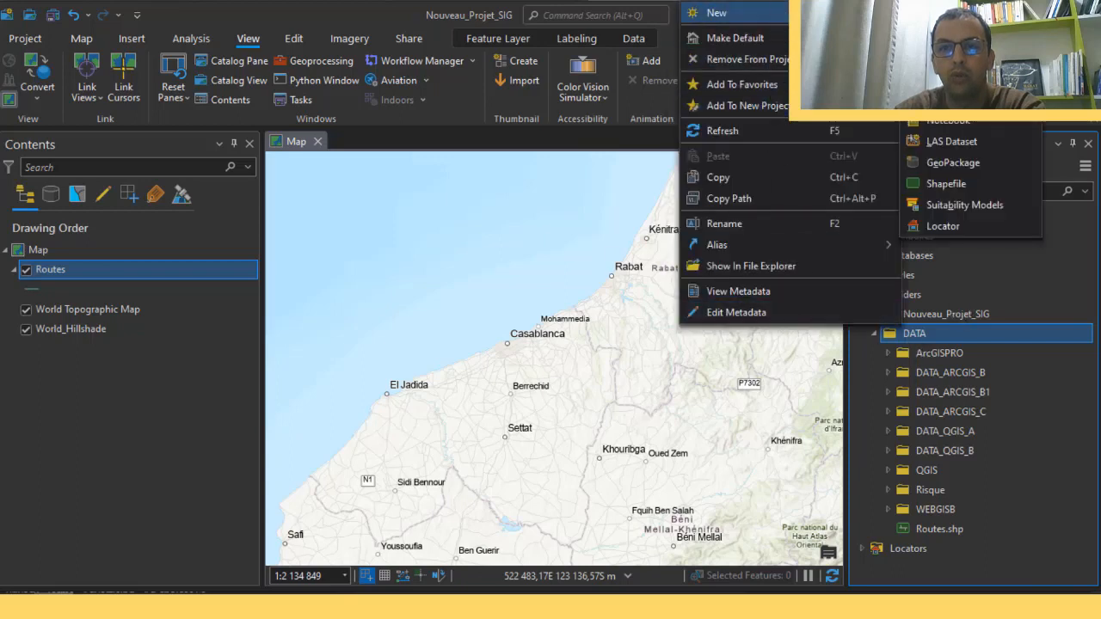
click(722, 130)
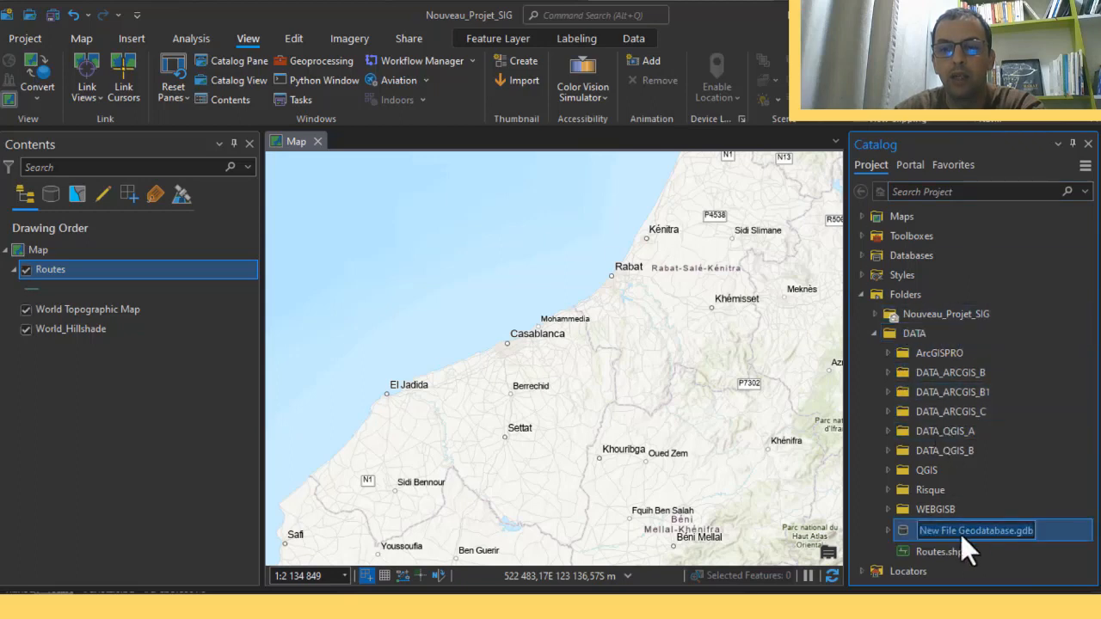
Name the new file geodatabase Geodatabase.gdb.
click(960, 530)
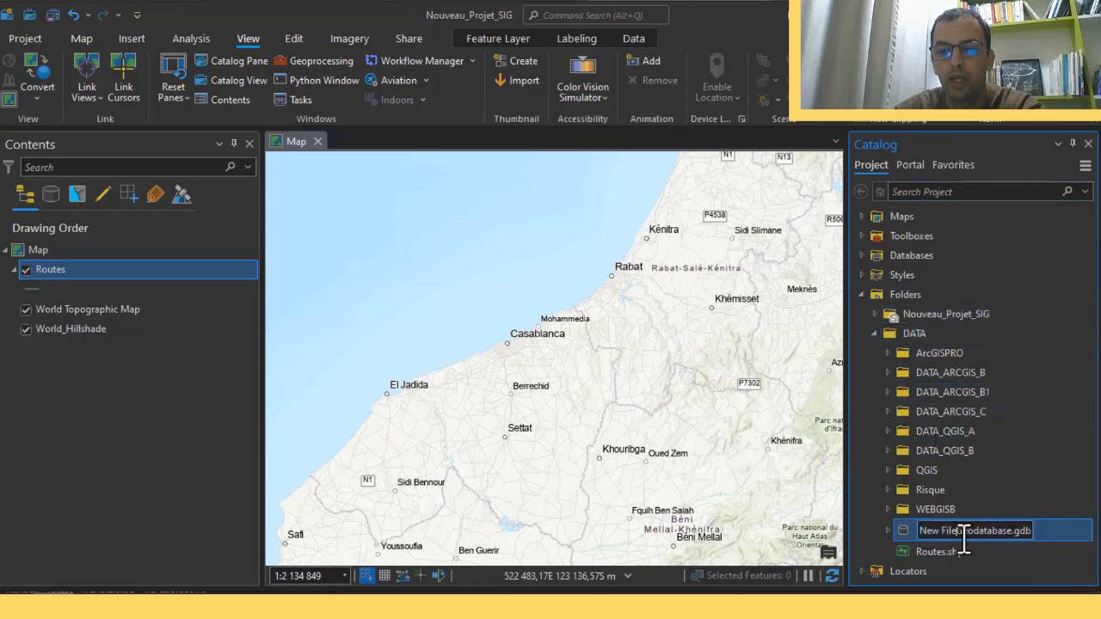
key(BackSpace)
key(BackSpace)
key(BackSpace)
key(BackSpace)
key(BackSpace)
key(BackSpace)
key(BackSpace)
key(BackSpace)
key(BackSpace)
key(Return)
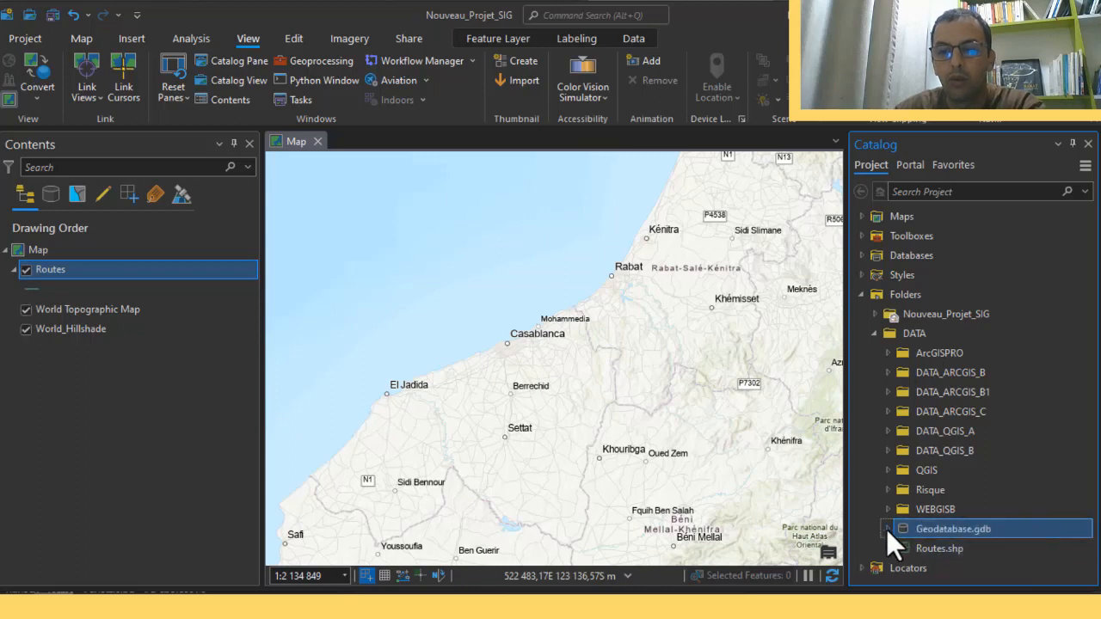
Start a new feature class in Geodatabase.gdb, name it Routes and set its feature class type to Line.
right_click(941, 528)
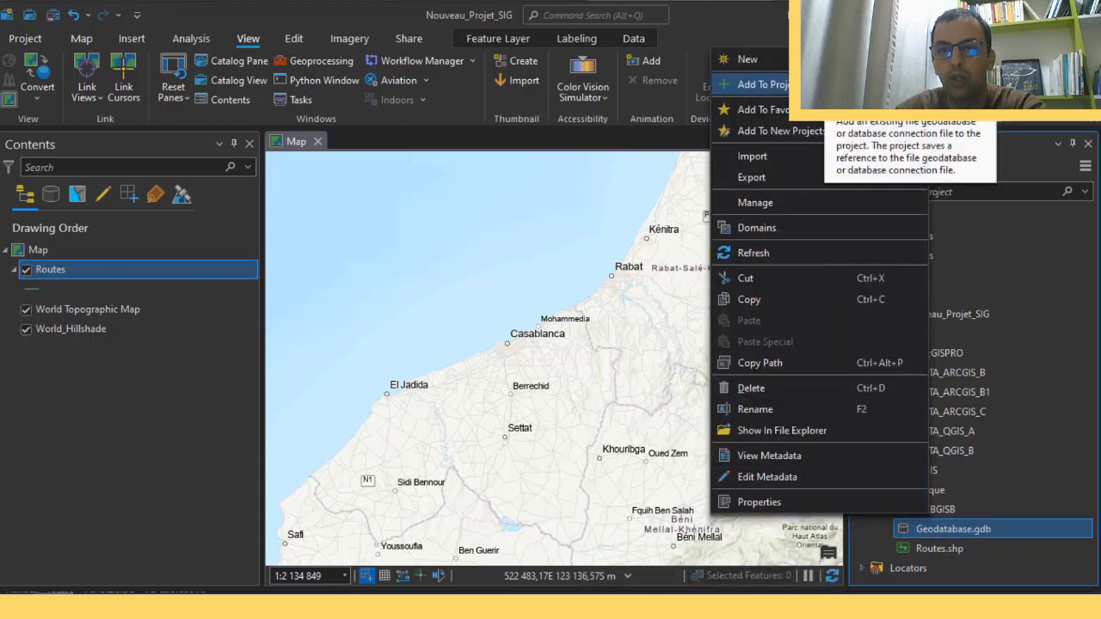
mouse_move(748, 59)
click(971, 63)
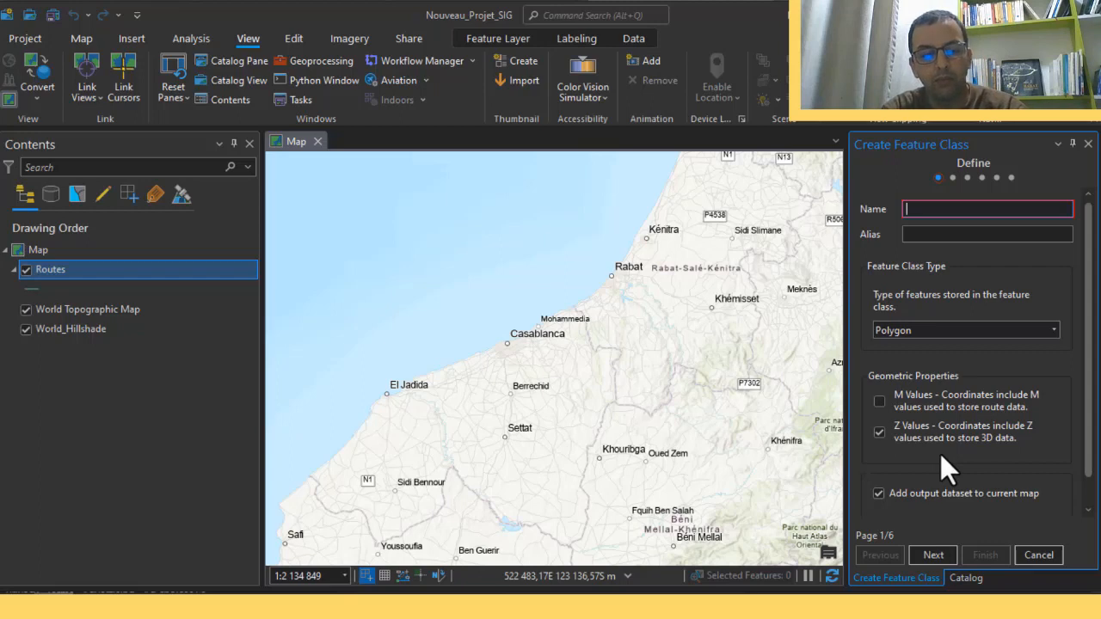
text(Routes)
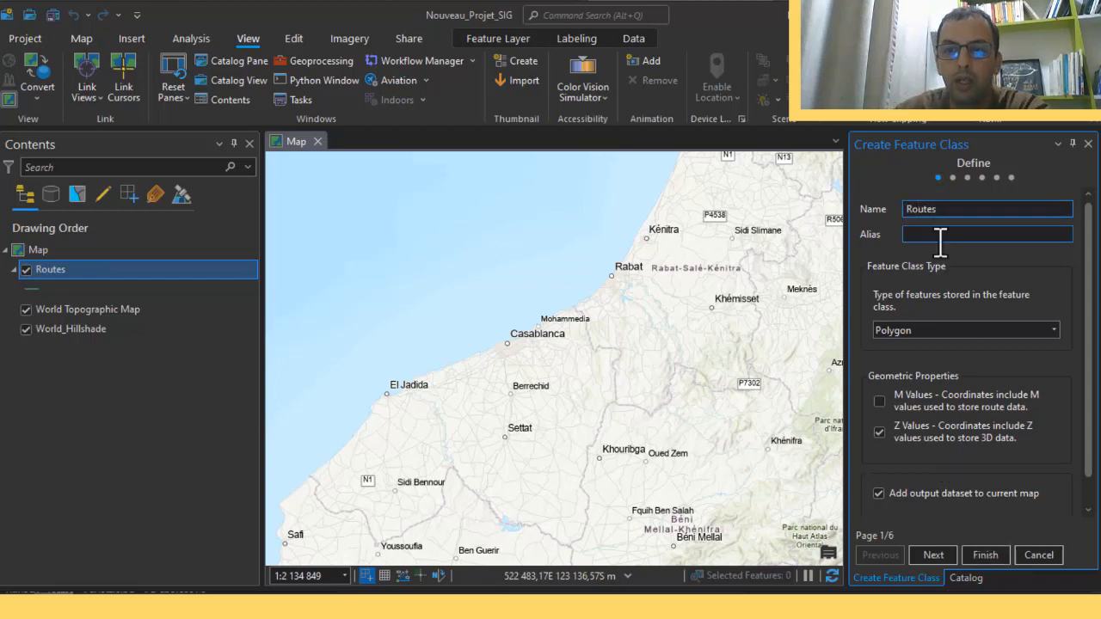
click(937, 335)
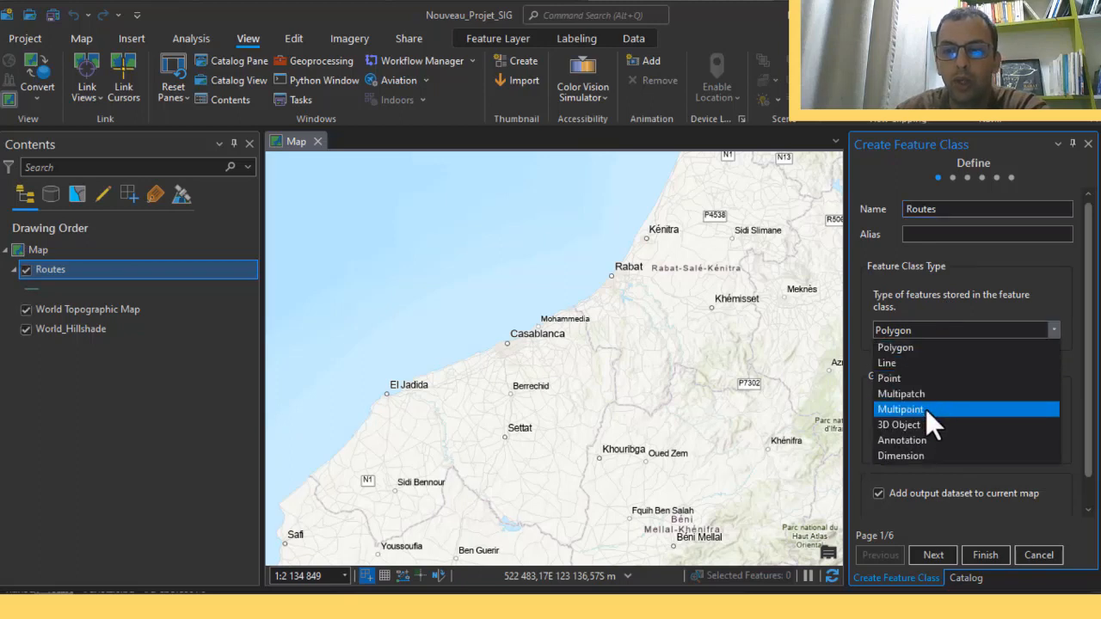
click(915, 364)
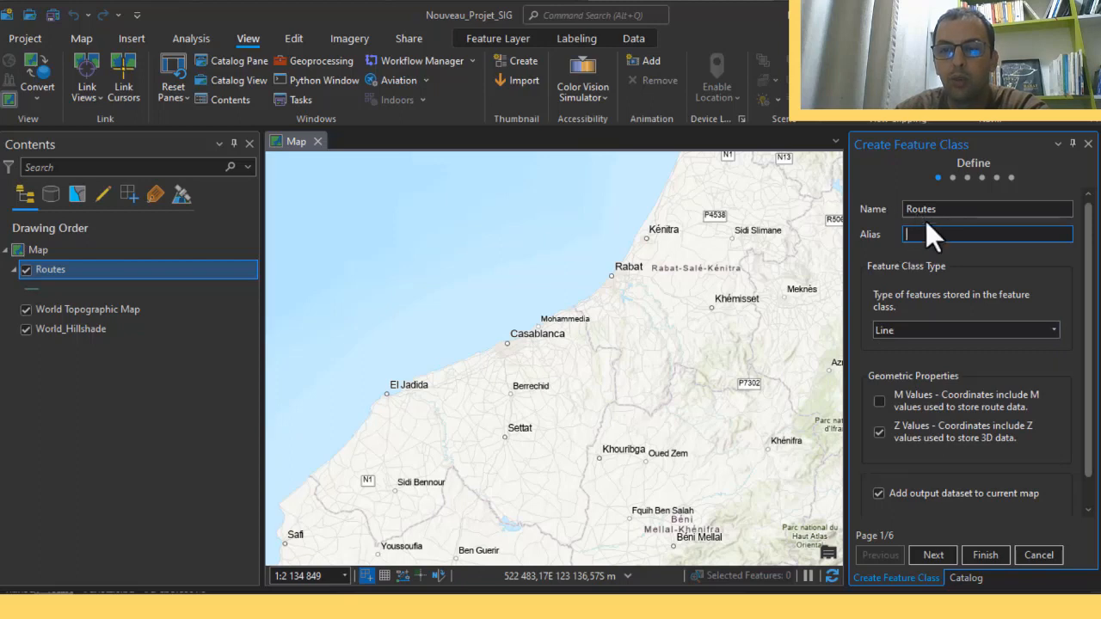
Give the new feature class the alias Routes, copied from its name.
double_click(921, 208)
key(ctrl+c)
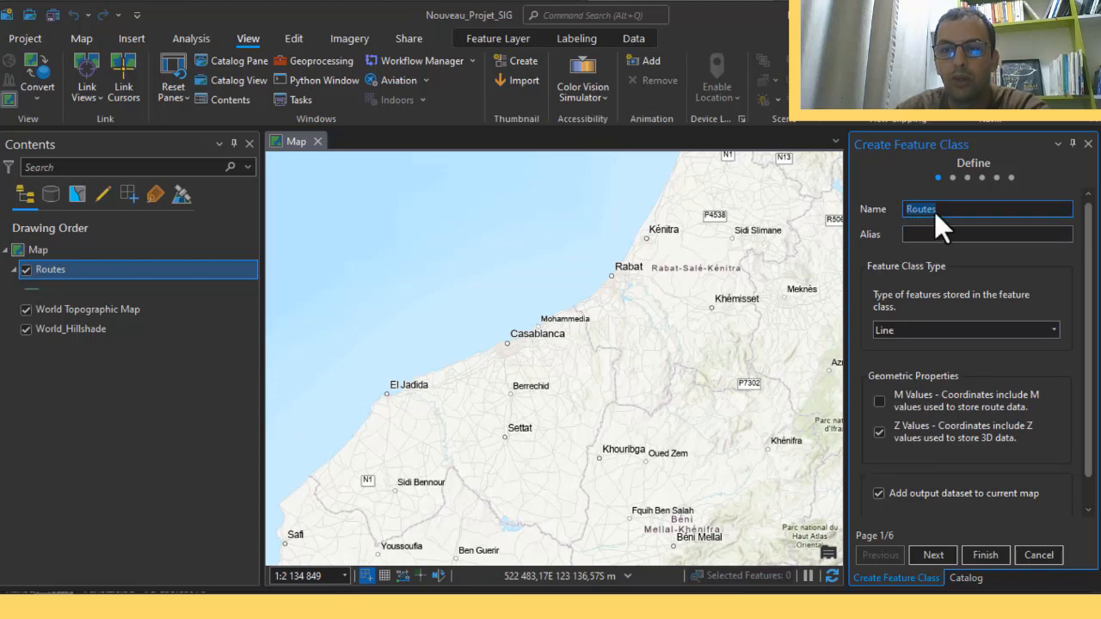
click(934, 211)
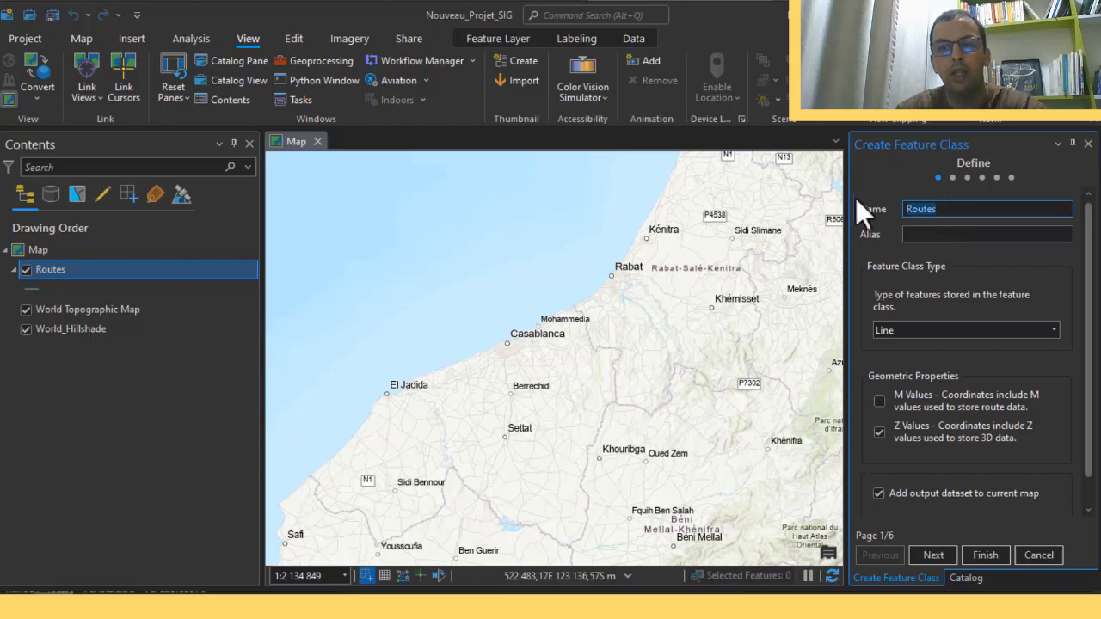
click(926, 234)
key(ctrl+v)
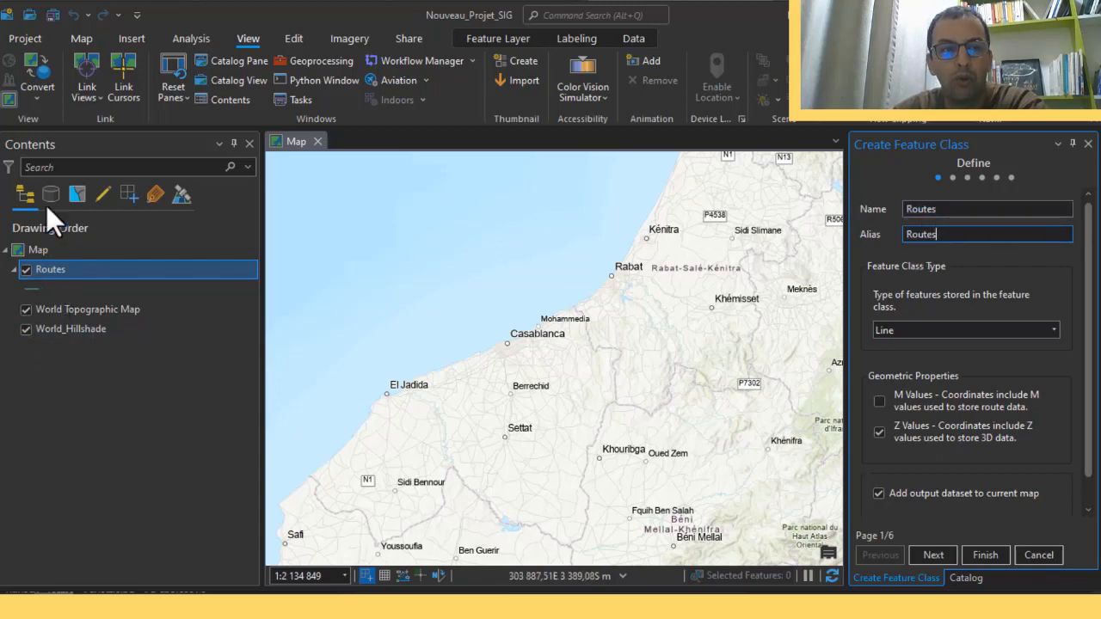
drag(945, 212, 859, 212)
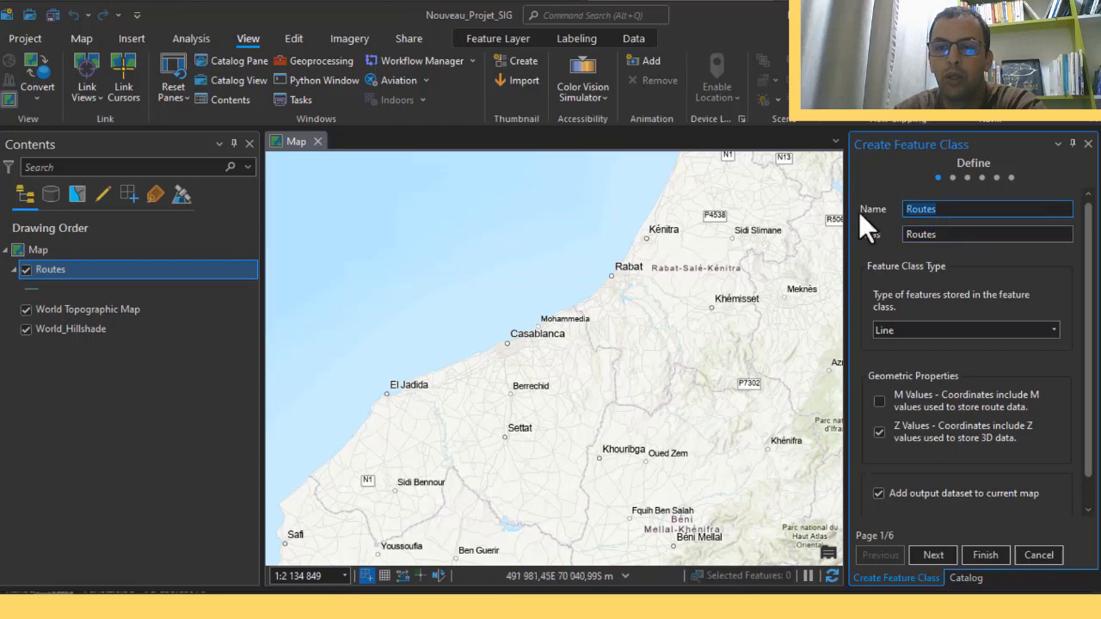
click(946, 236)
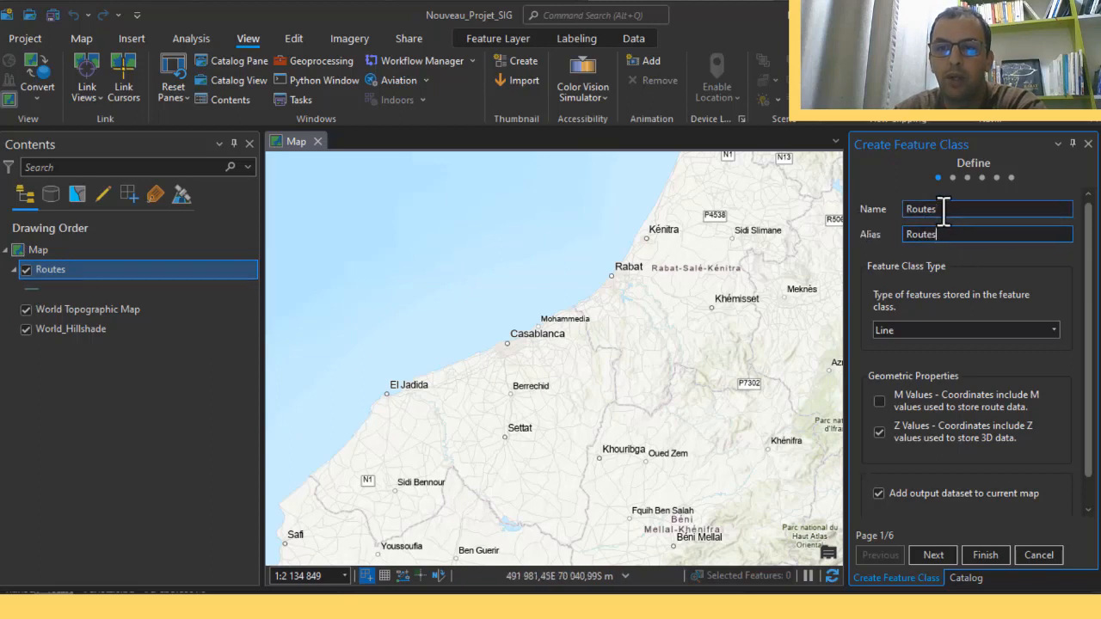
drag(943, 211, 860, 212)
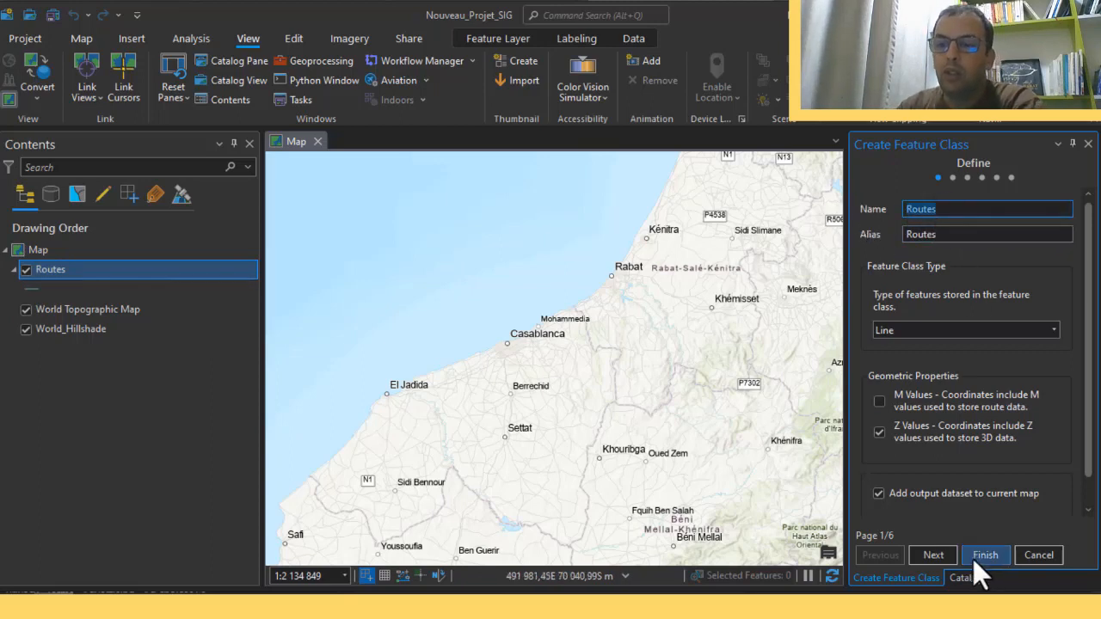
Continue to the field definitions of the new feature class and add a Text field named Nom.
click(933, 555)
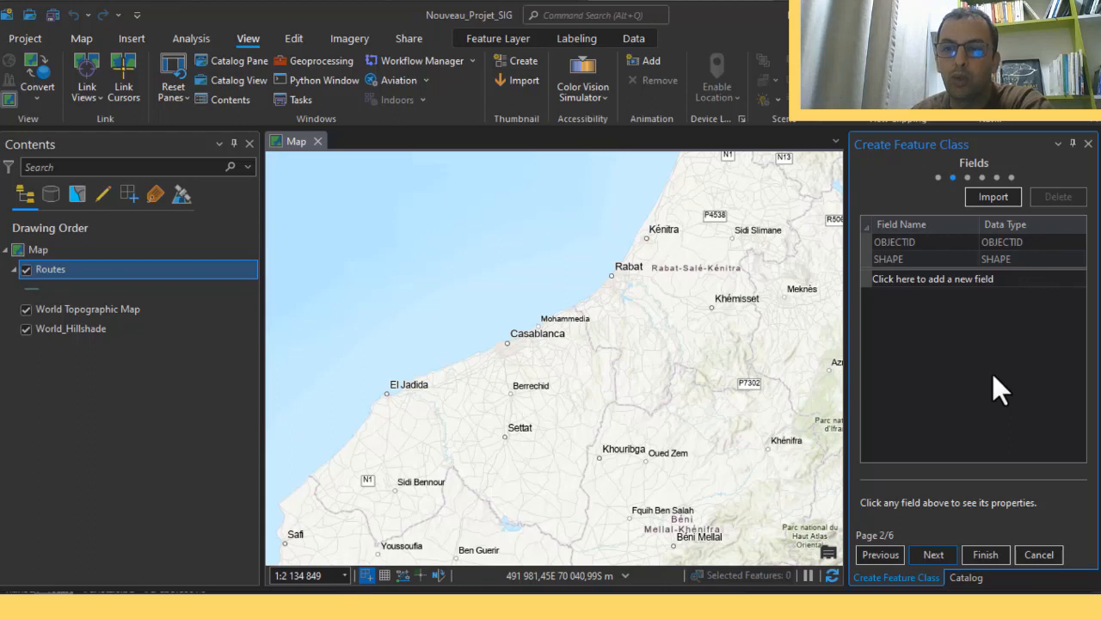
click(927, 277)
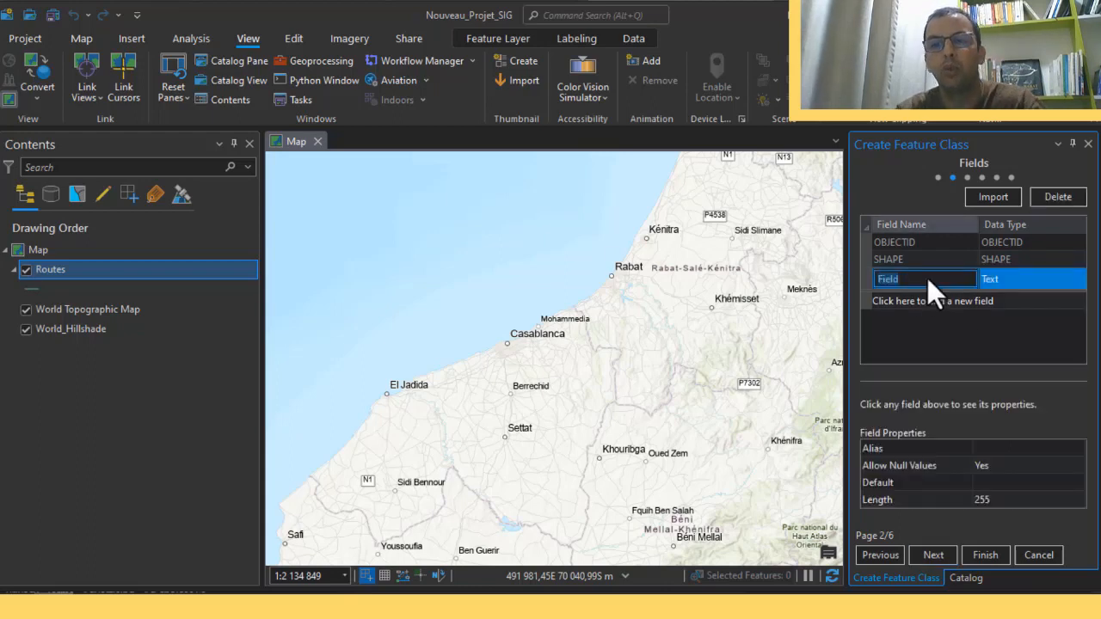
text(Nom)
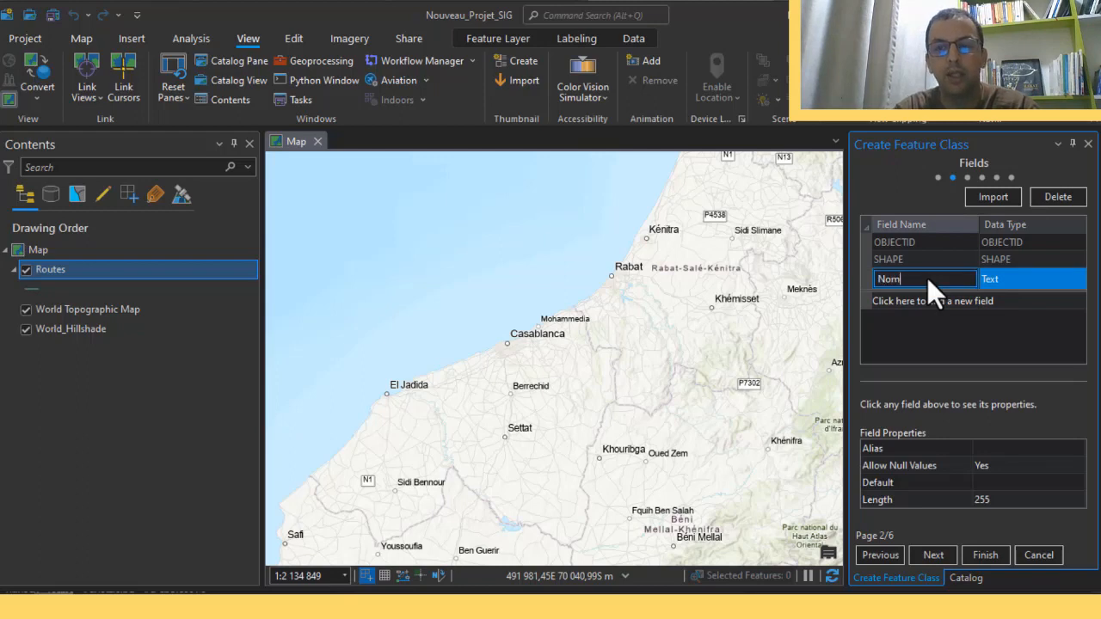
Add a second field named Largeur with the Double data type to the new feature class.
click(943, 307)
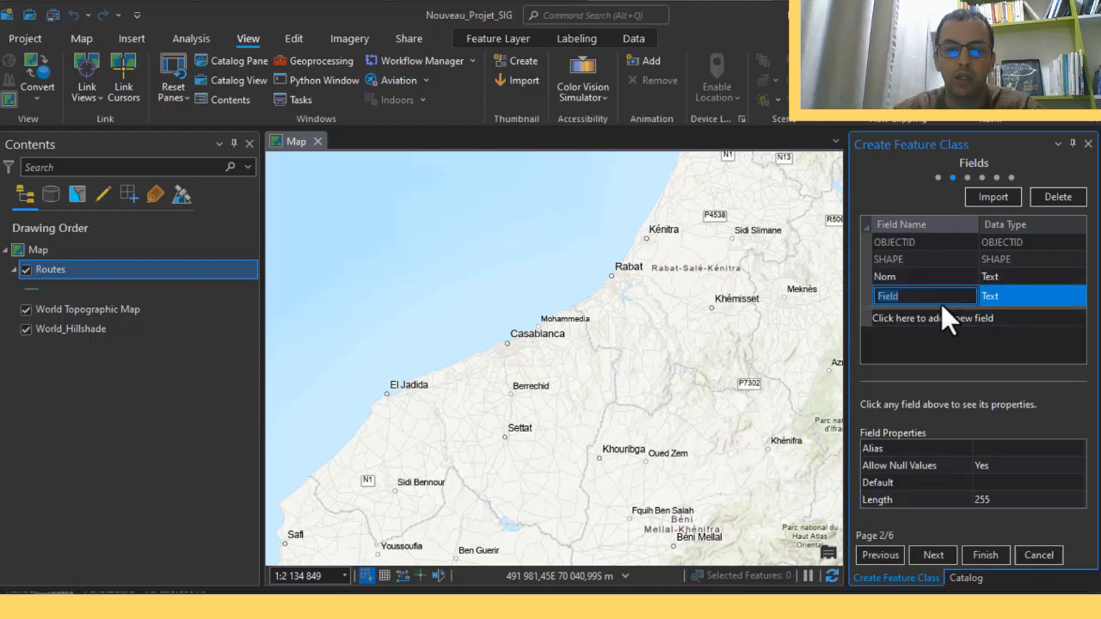
text(Lageu)
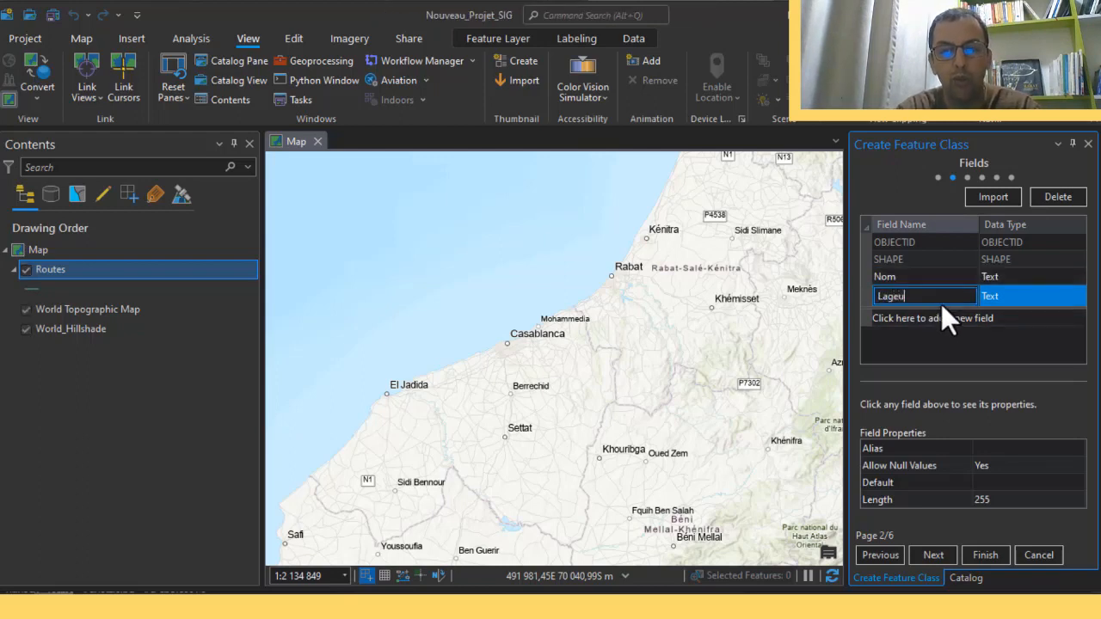
text(r)
click(1037, 296)
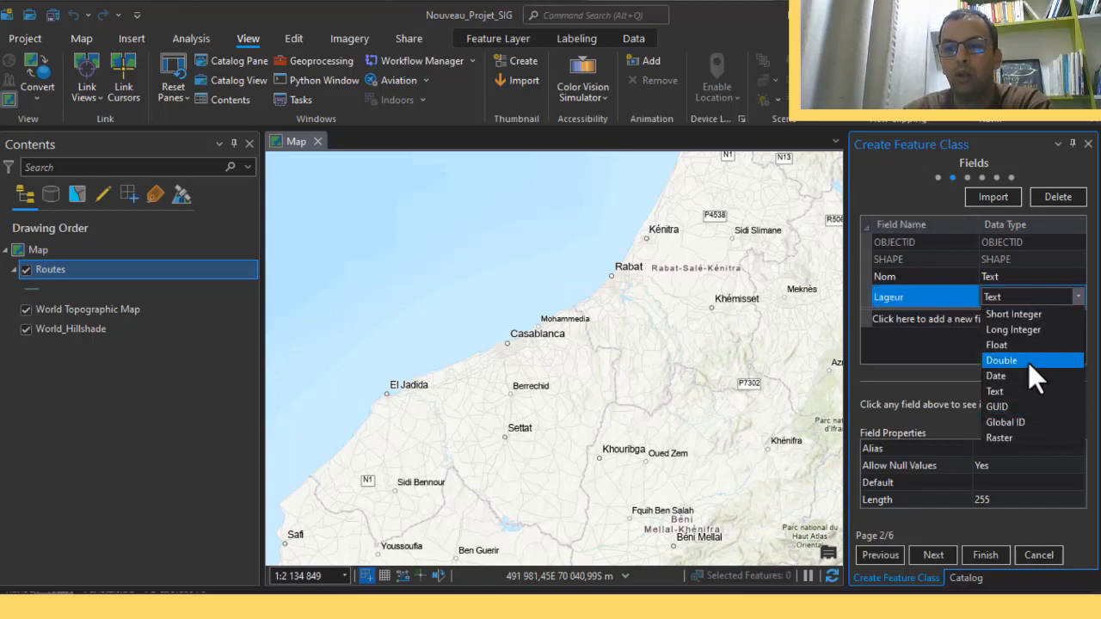
click(1023, 361)
click(883, 297)
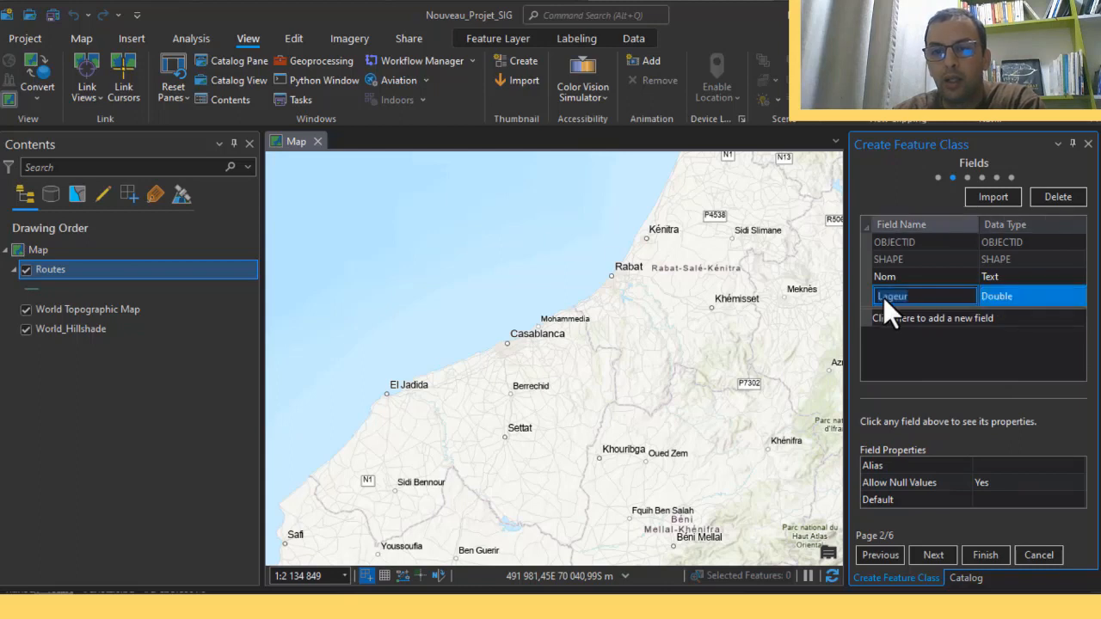
click(888, 295)
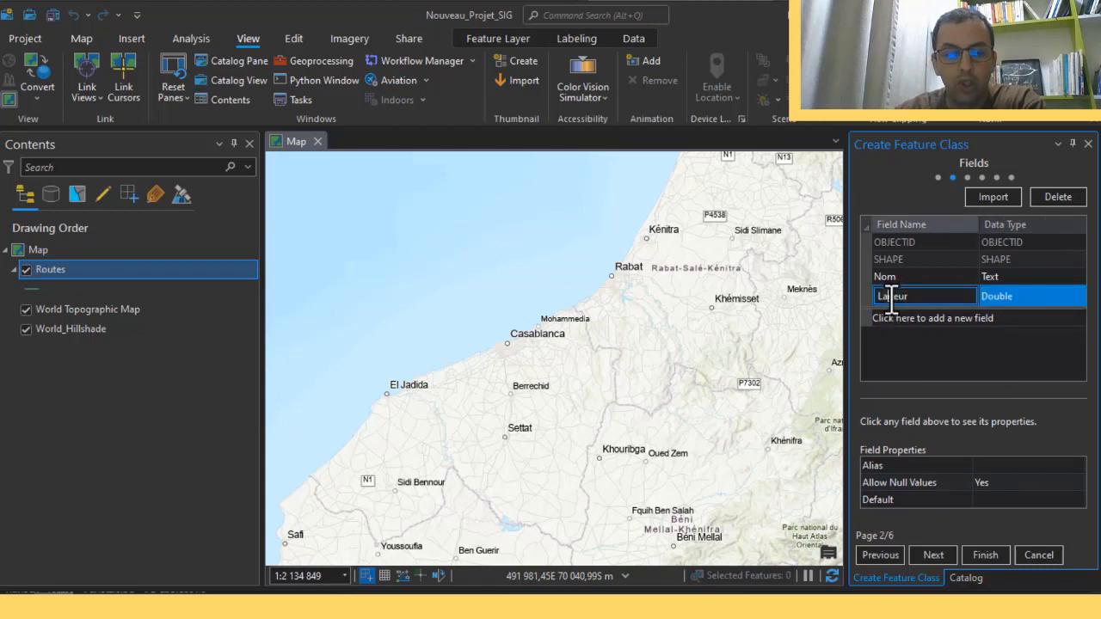
text(r)
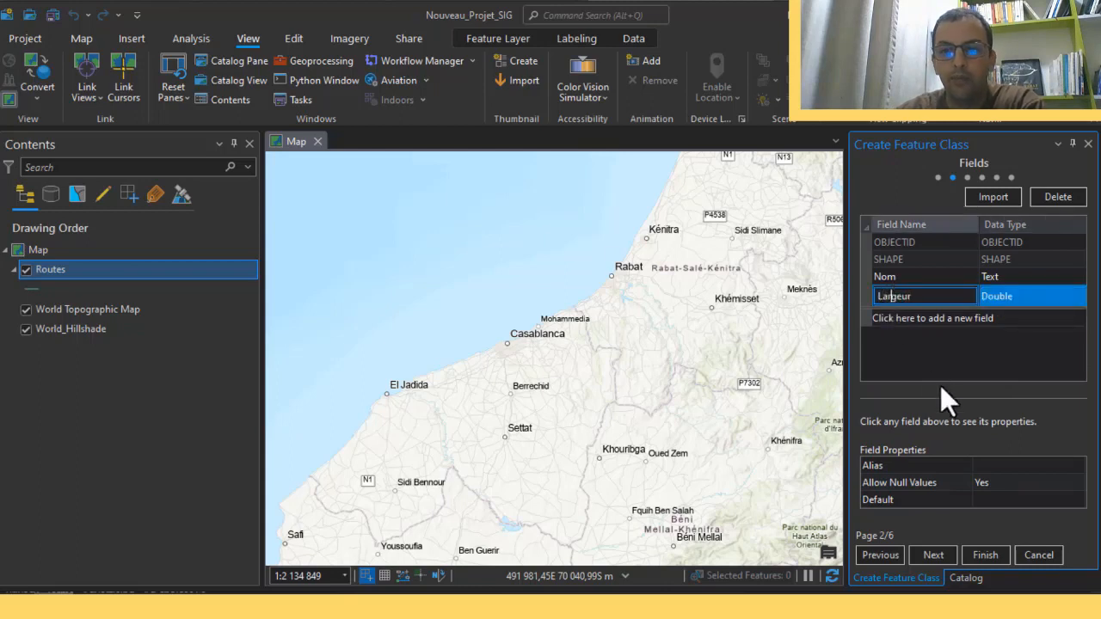
Keep the Nord Maroc coordinate system and the default tolerance and resolution settings, and finish creating the Routes feature class.
click(934, 555)
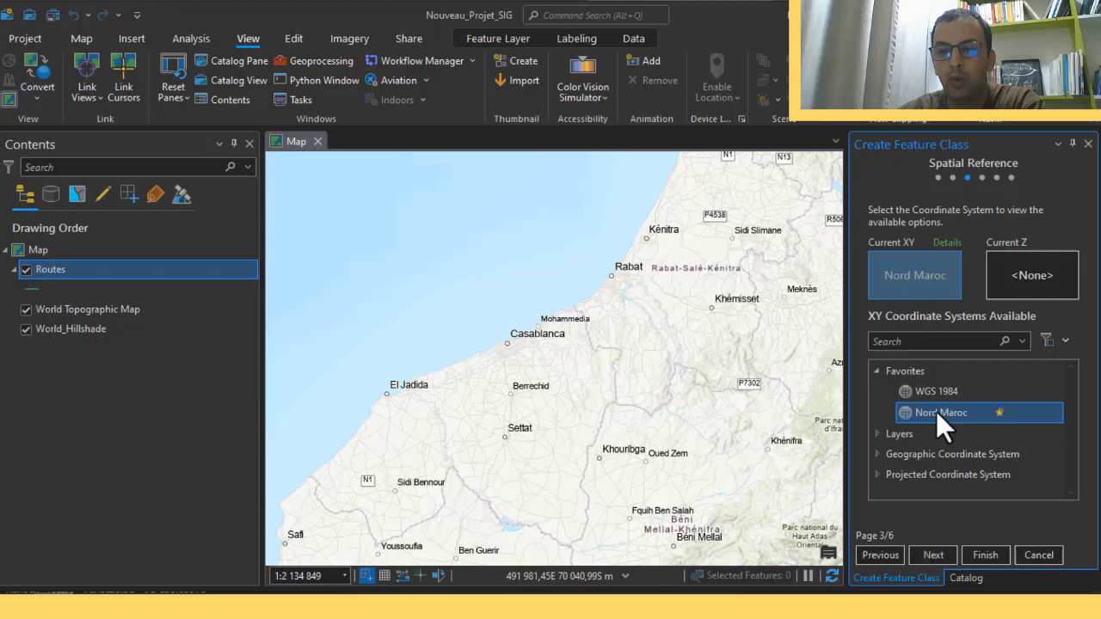
click(936, 551)
click(937, 557)
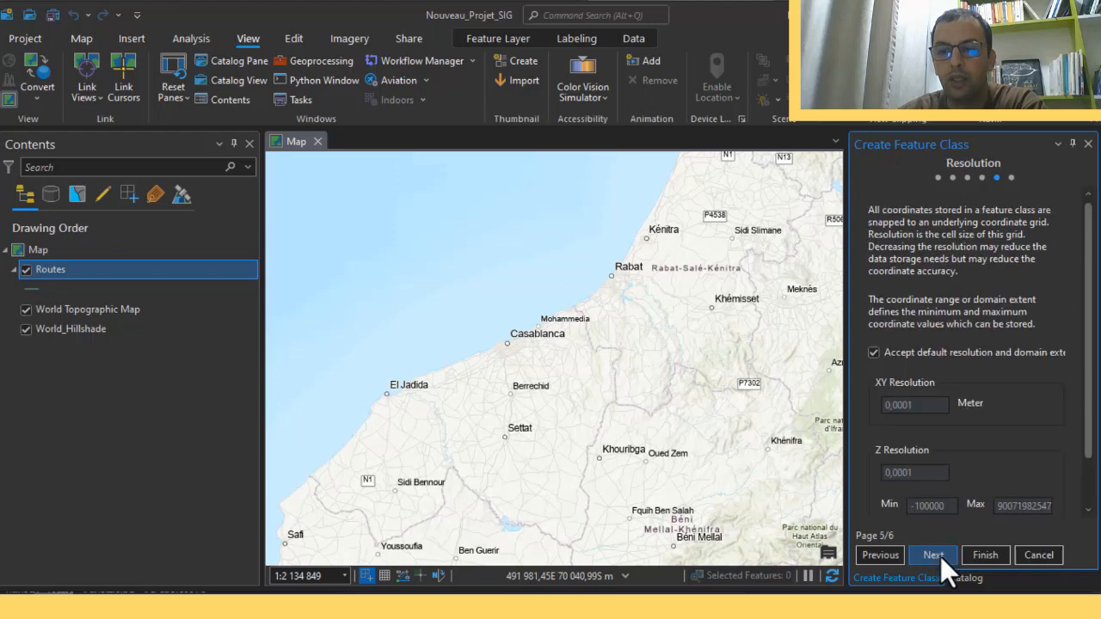
click(981, 556)
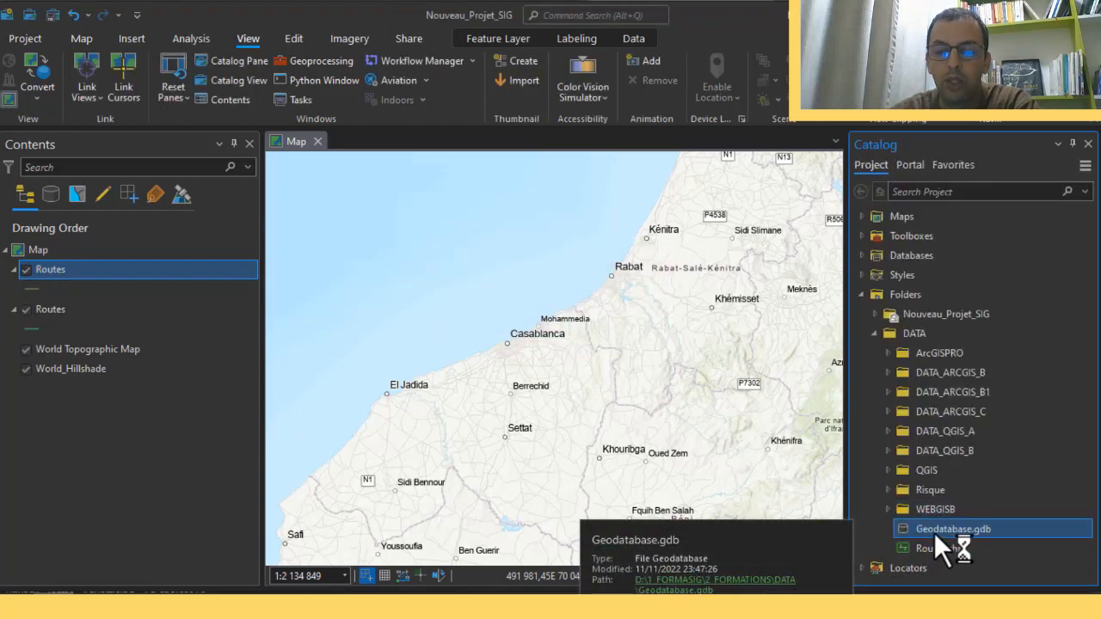
Expand Geodatabase.gdb in the DATA folder and examine which kinds of items can be created in it.
click(937, 548)
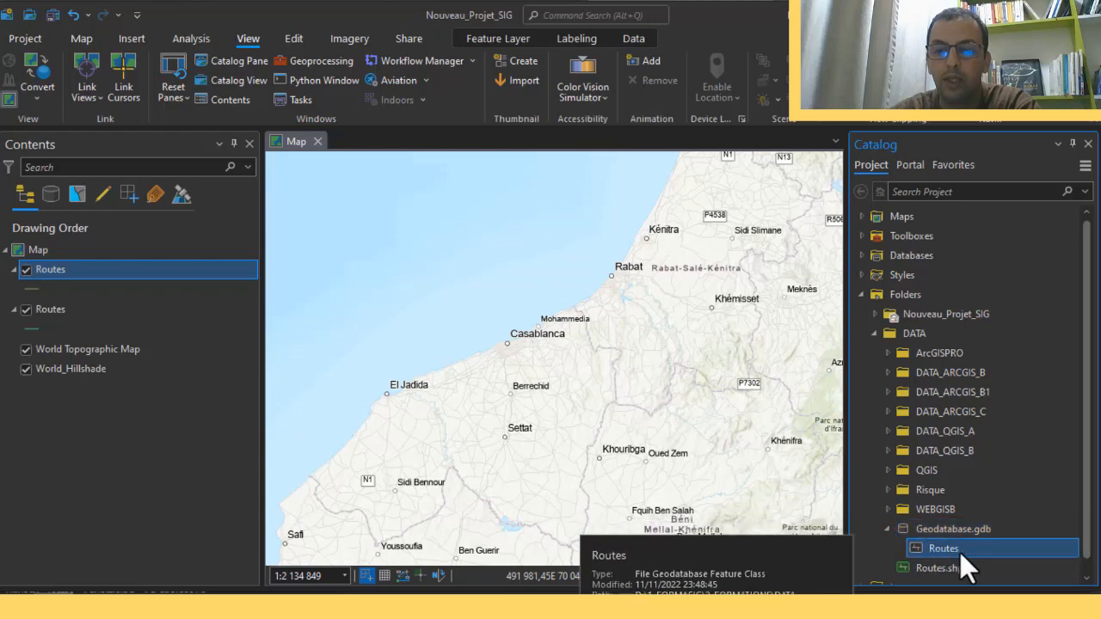
scroll(894, 529, down, 1)
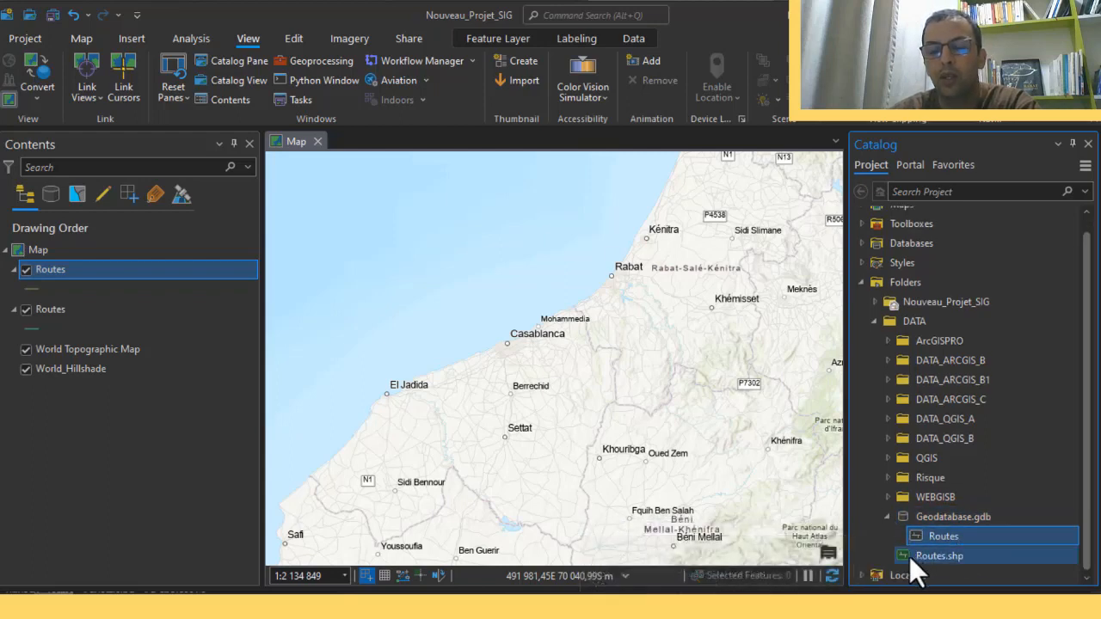
click(934, 521)
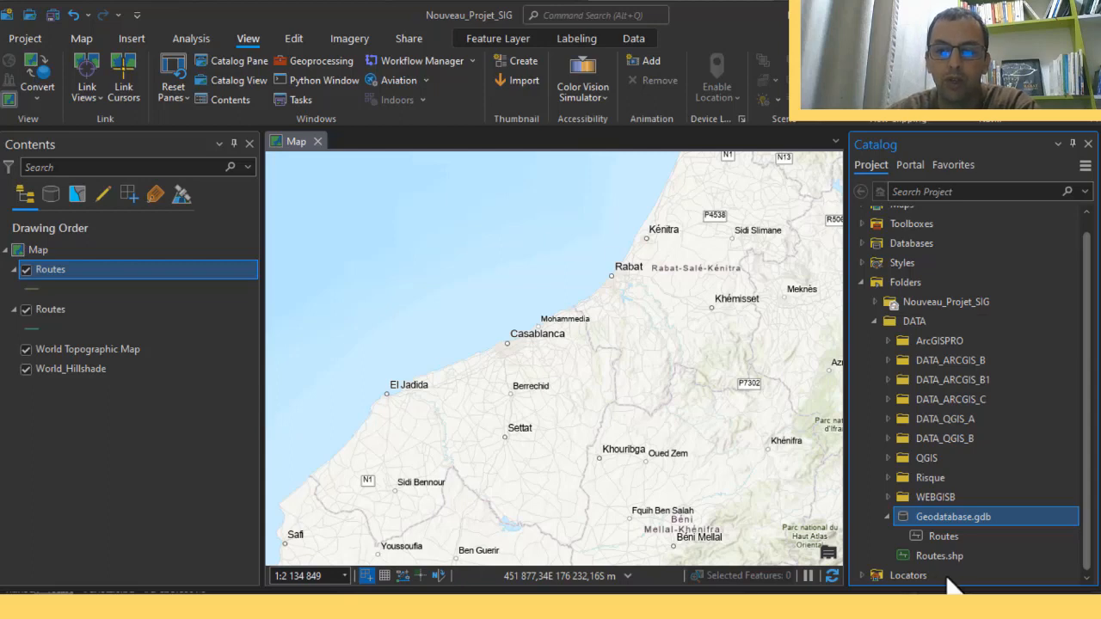
right_click(931, 518)
mouse_move(817, 51)
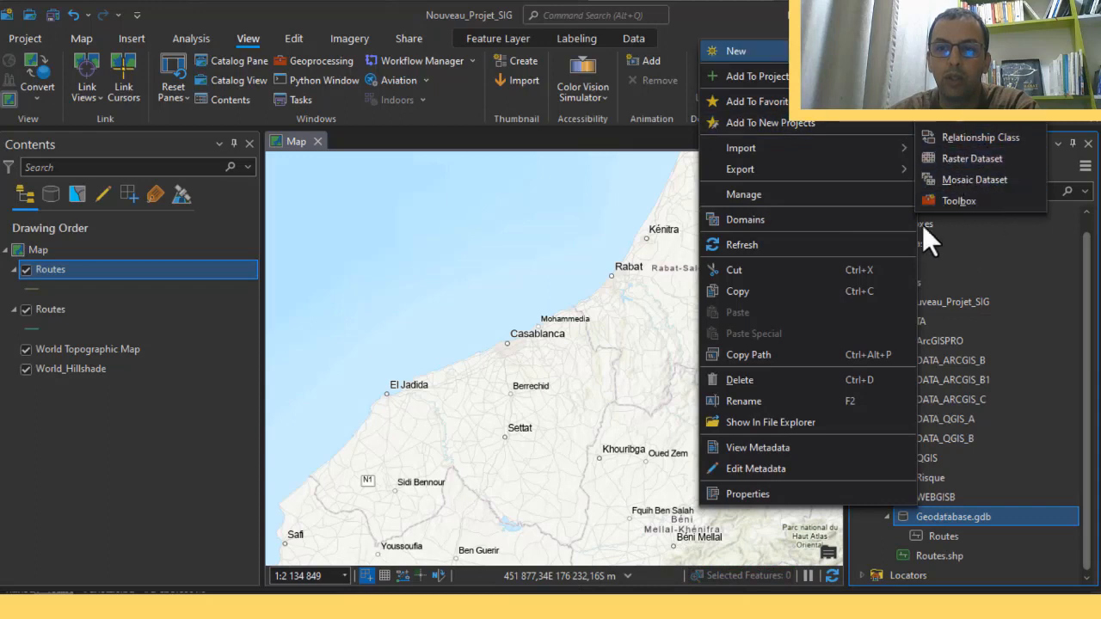
key(Escape)
Compare the Routes feature class inside Geodatabase.gdb with the Routes.shp shapefile in the DATA folder.
click(914, 533)
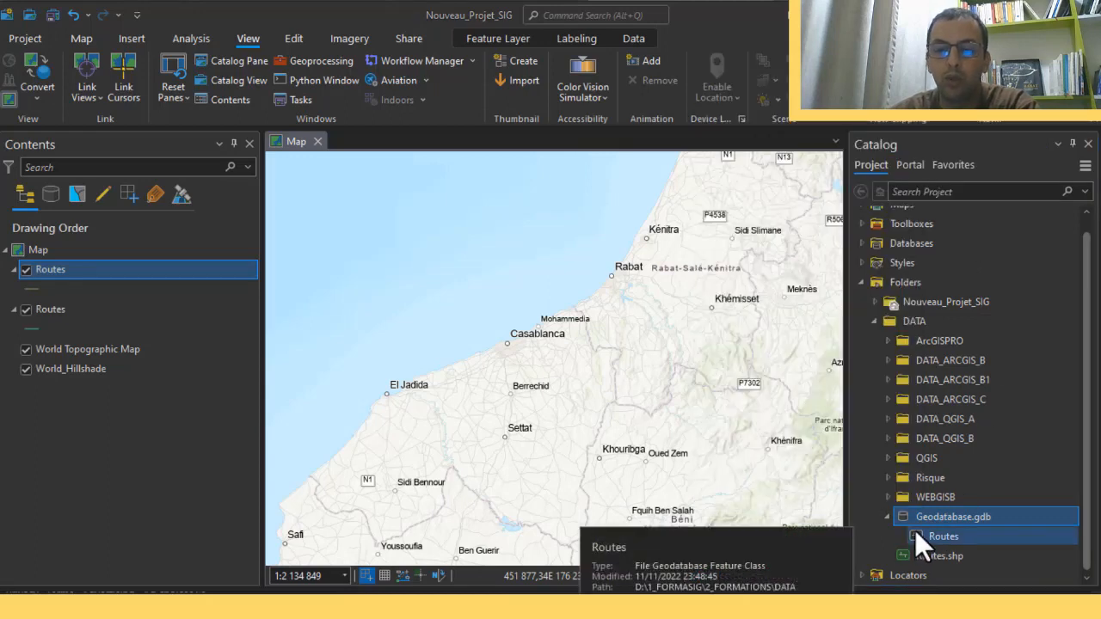
click(943, 561)
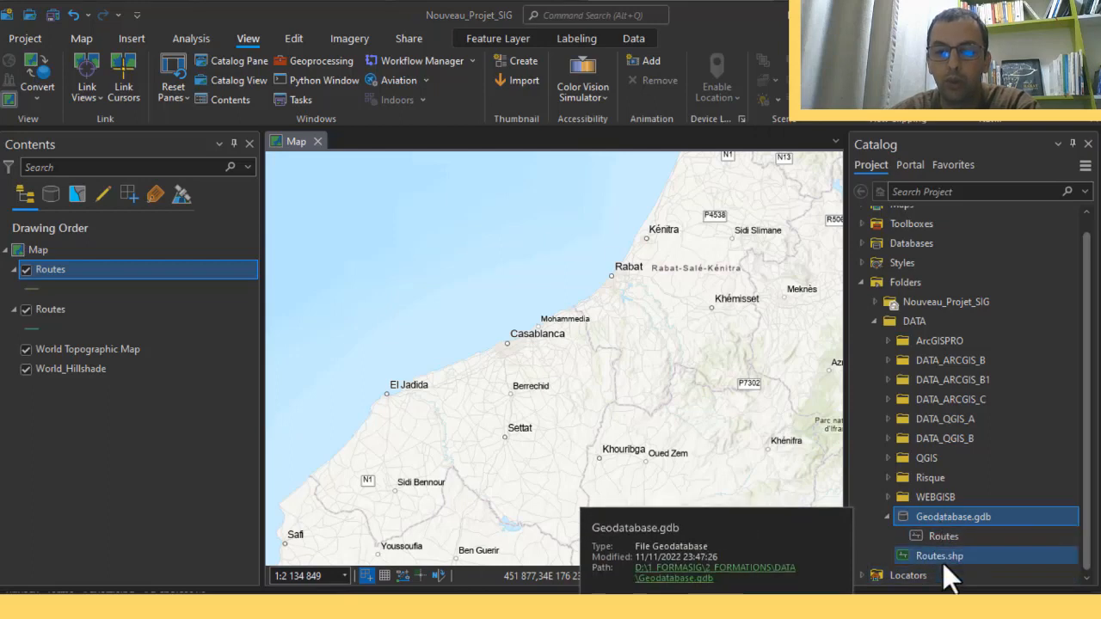
click(928, 533)
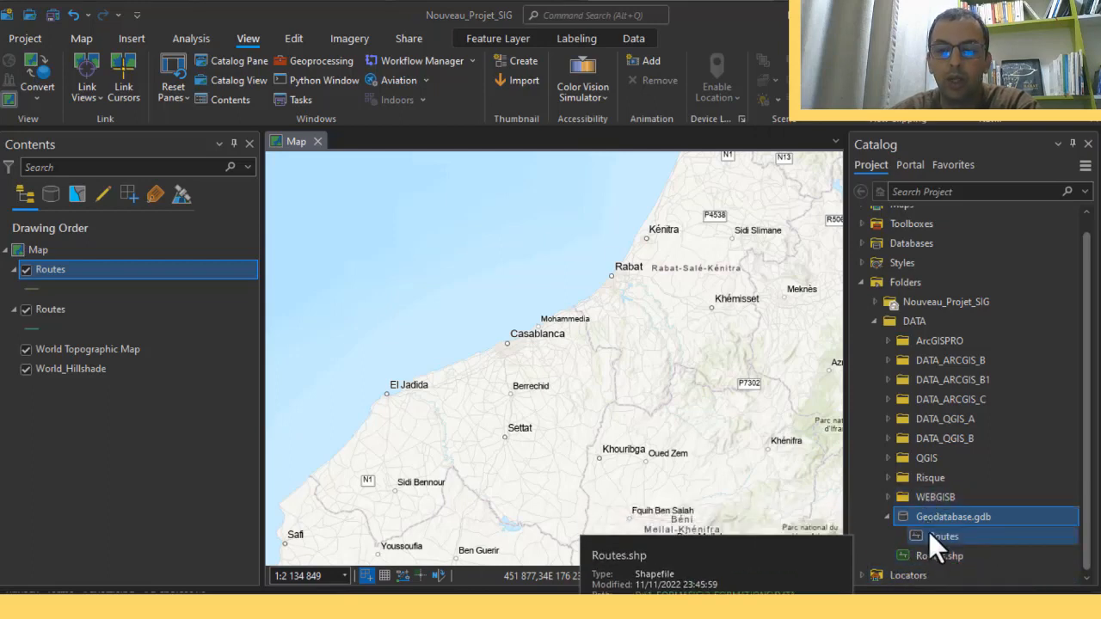
click(935, 556)
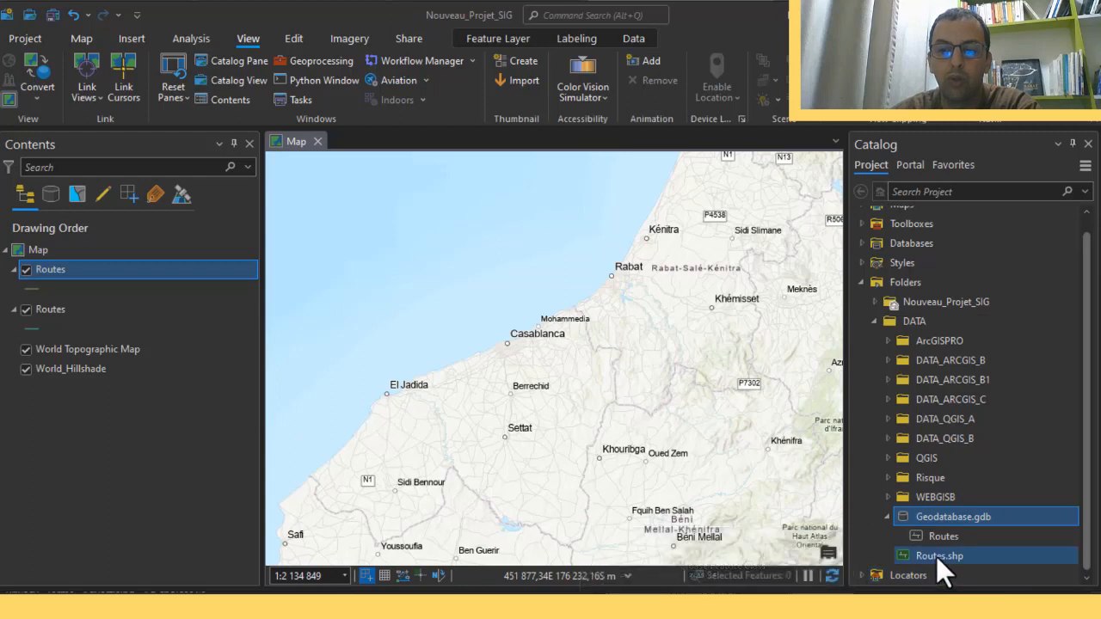
click(925, 556)
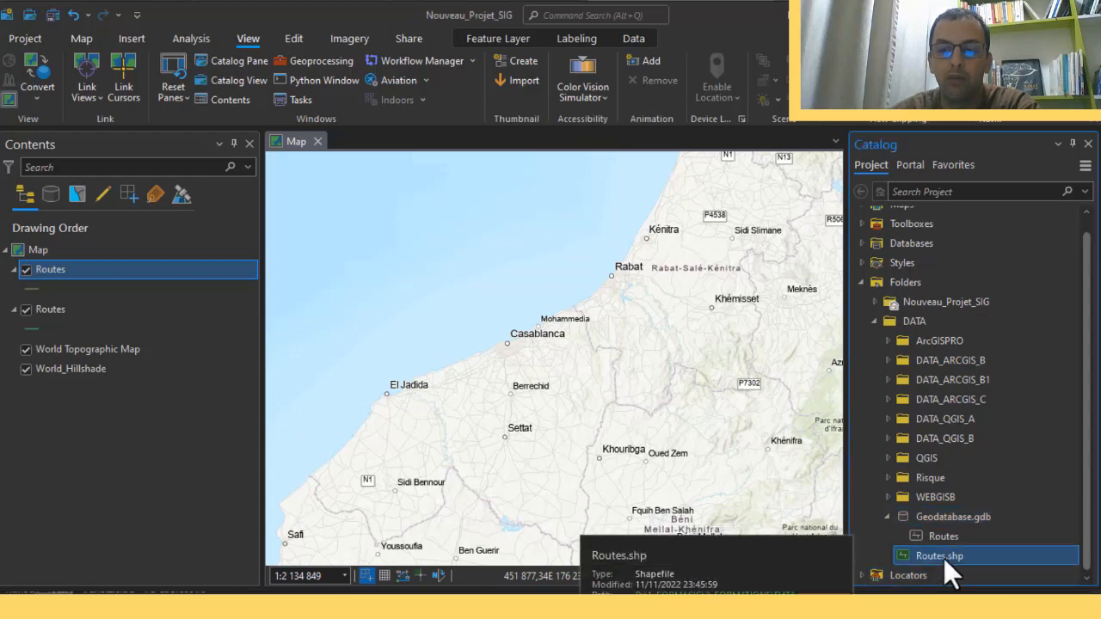
ctrl+click(941, 533)
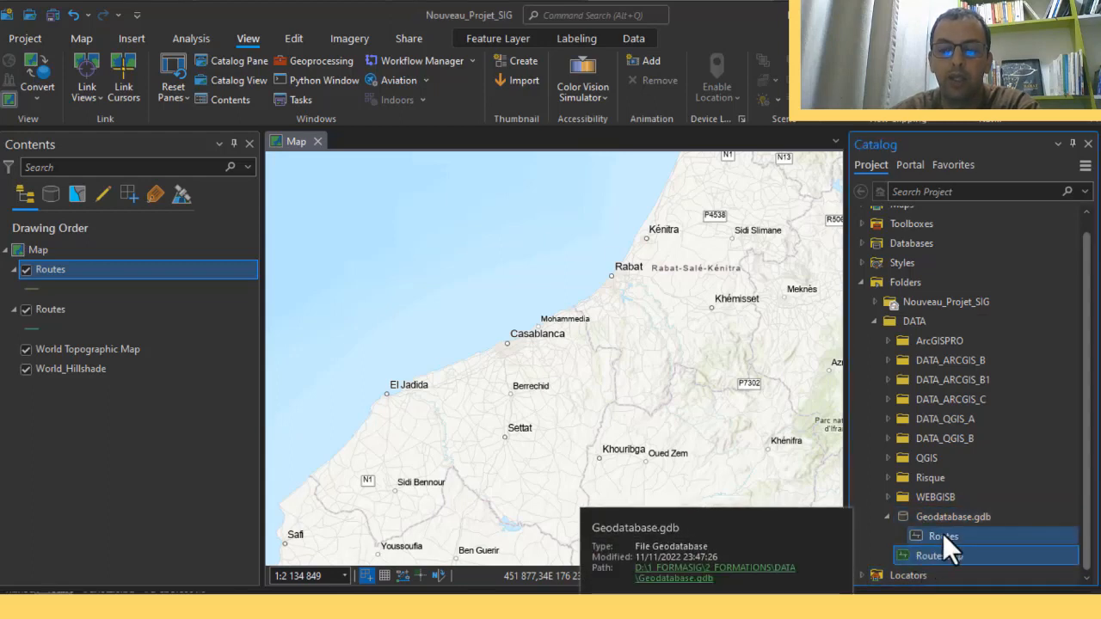